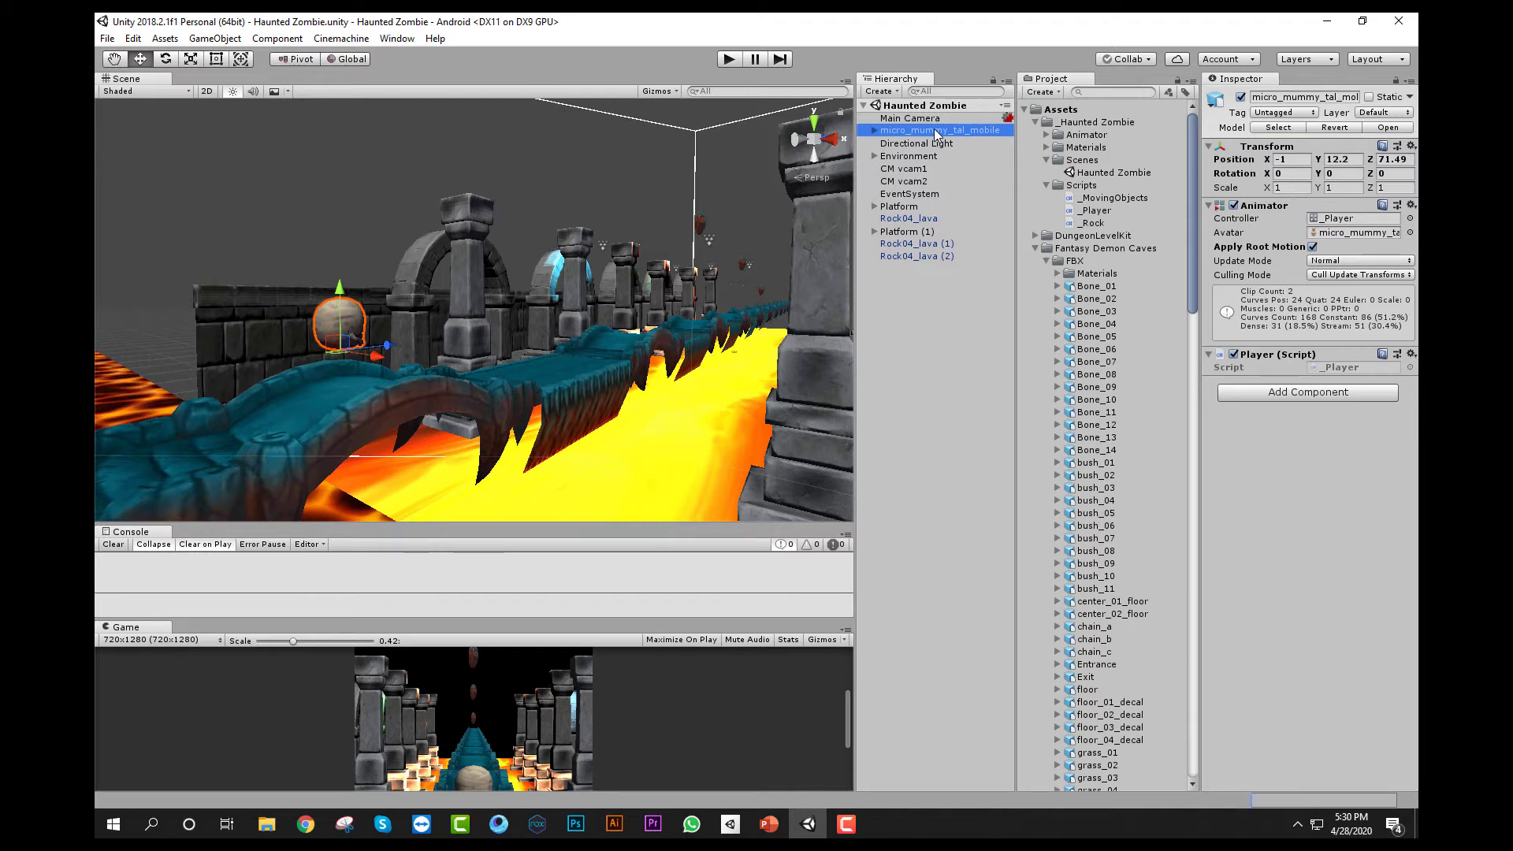
- Add a Sphere Collider component to the micro_mummy_tal_mobile player object
{"action": "scroll", "coordinate": [274, 282], "scroll_direction": "up", "scroll_amount": 3}
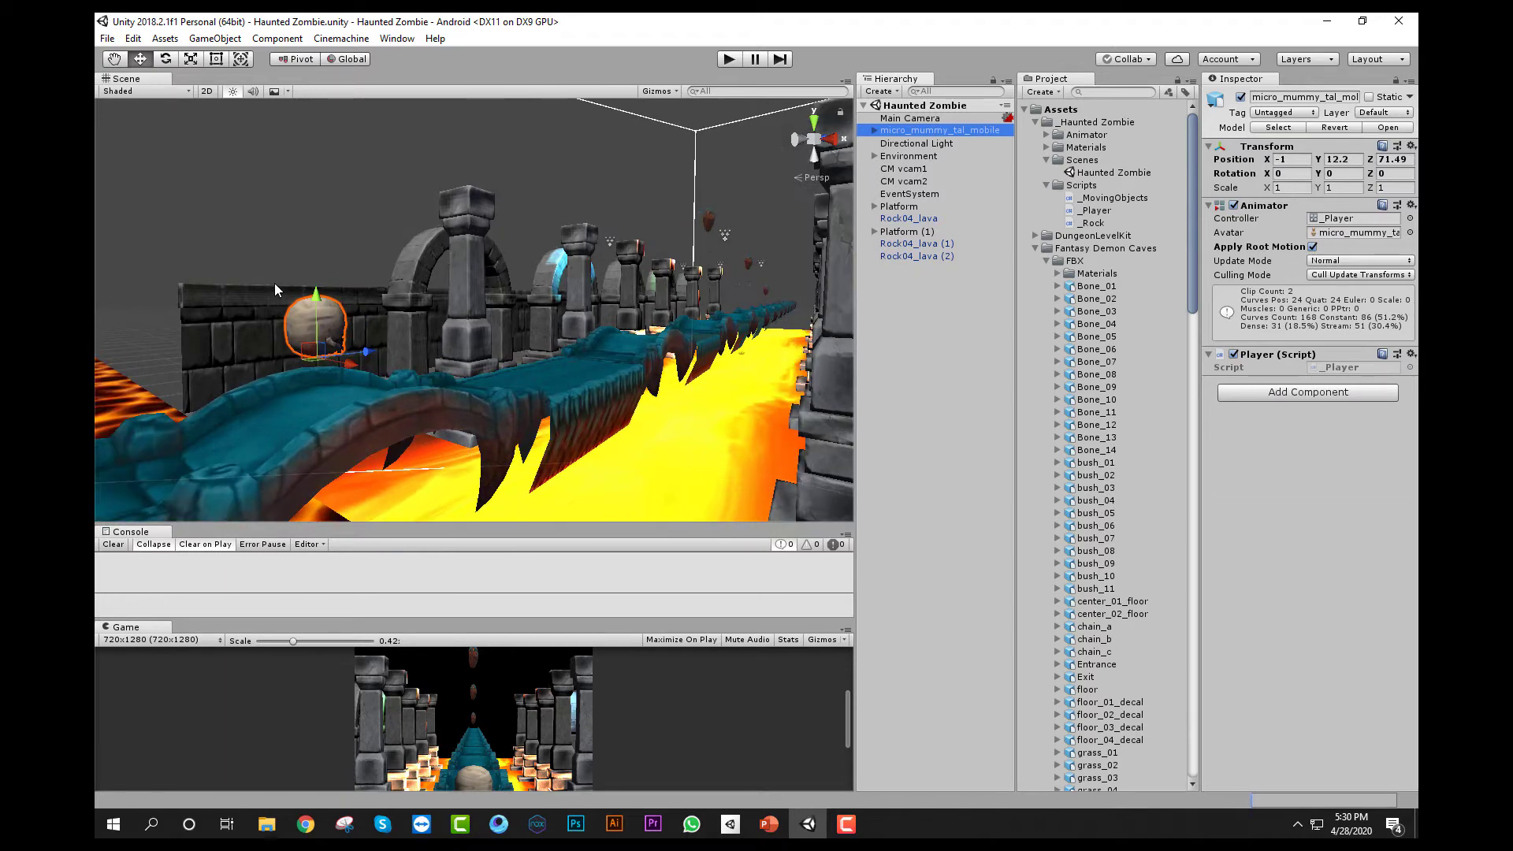
{"action": "left_click", "coordinate": [114, 61]}
{"action": "left_click_drag", "start_coordinate": [160, 183], "coordinate": [232, 227]}
{"action": "scroll", "coordinate": [333, 354], "scroll_direction": "up", "scroll_amount": 3}
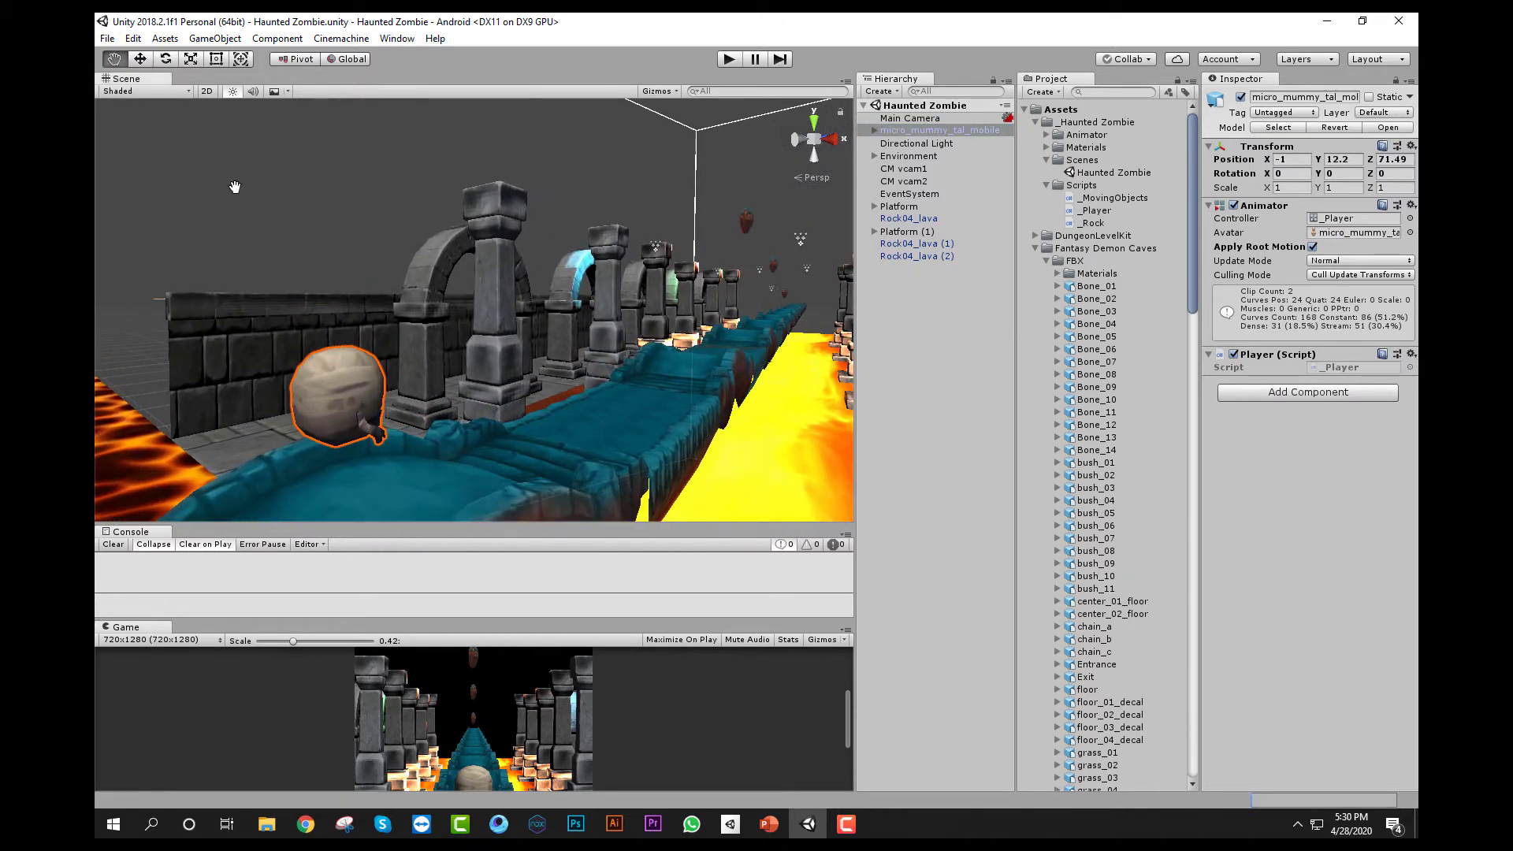
{"action": "left_click", "coordinate": [296, 40]}
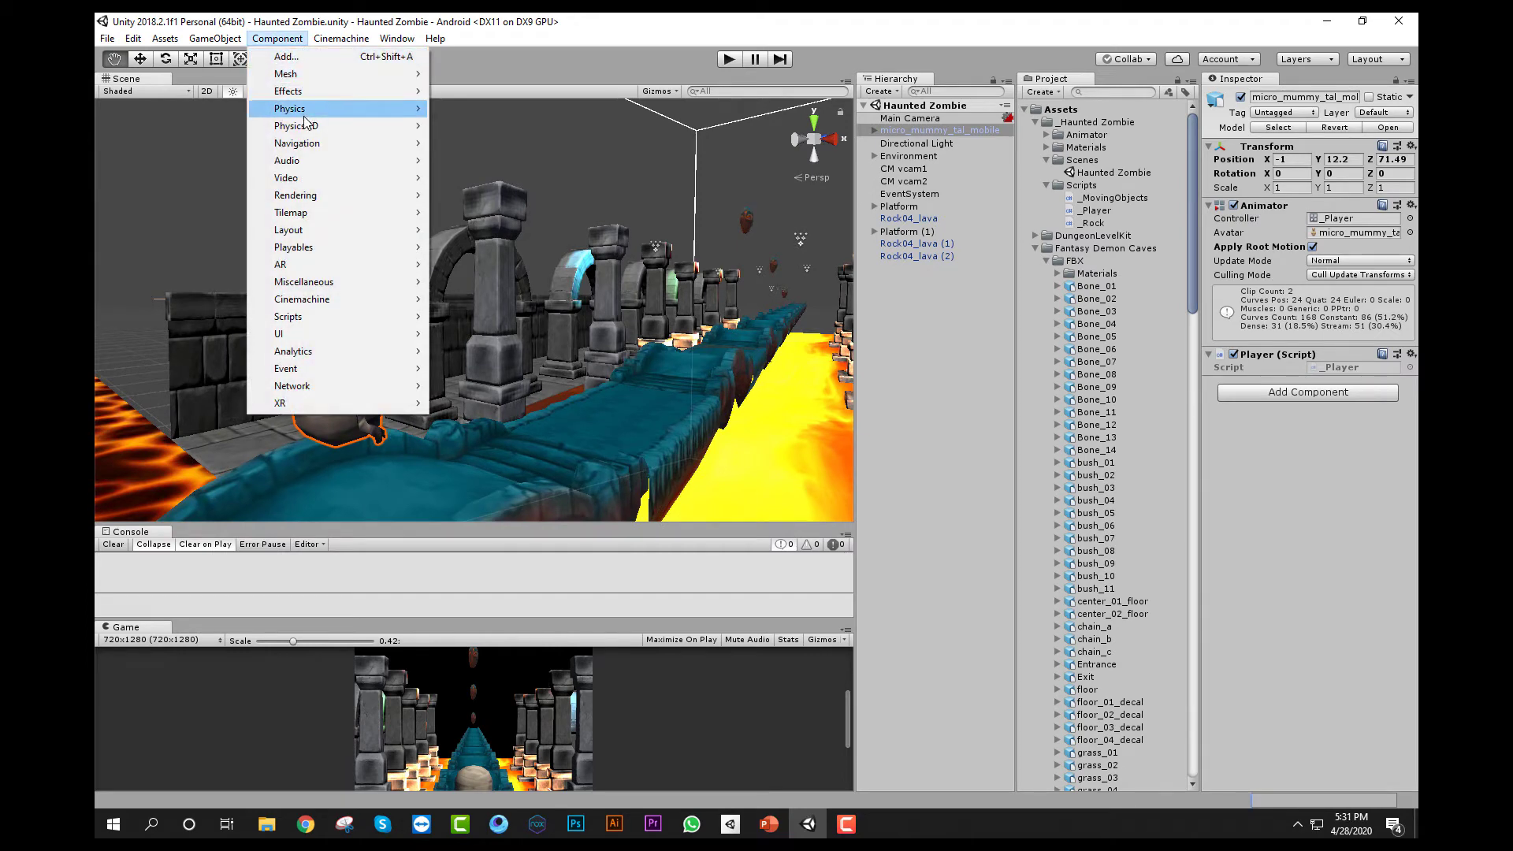
{"action": "mouse_move", "coordinate": [323, 109]}
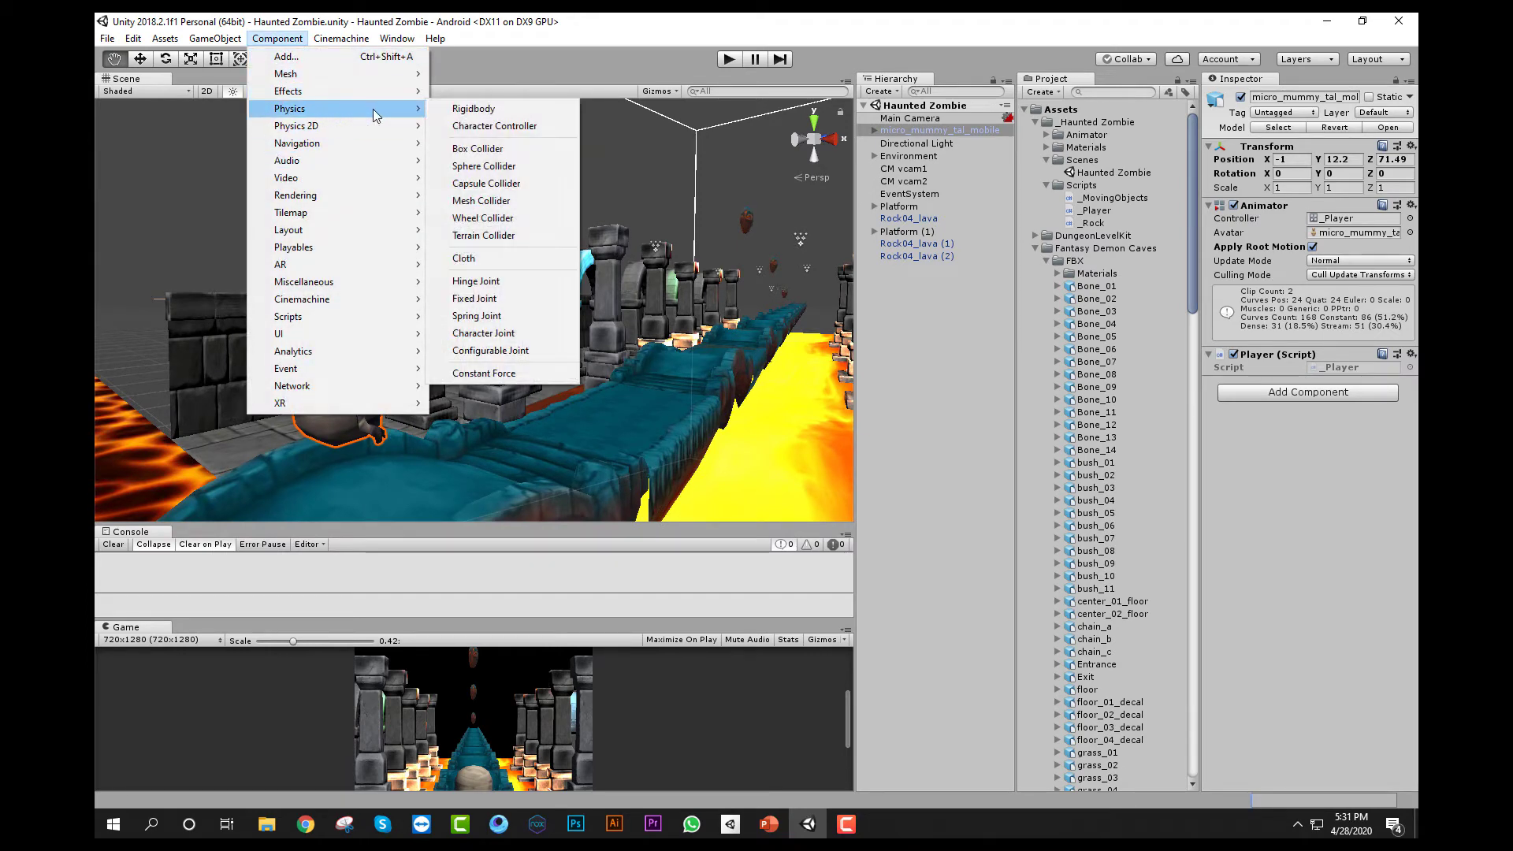
{"action": "left_click", "coordinate": [500, 167]}
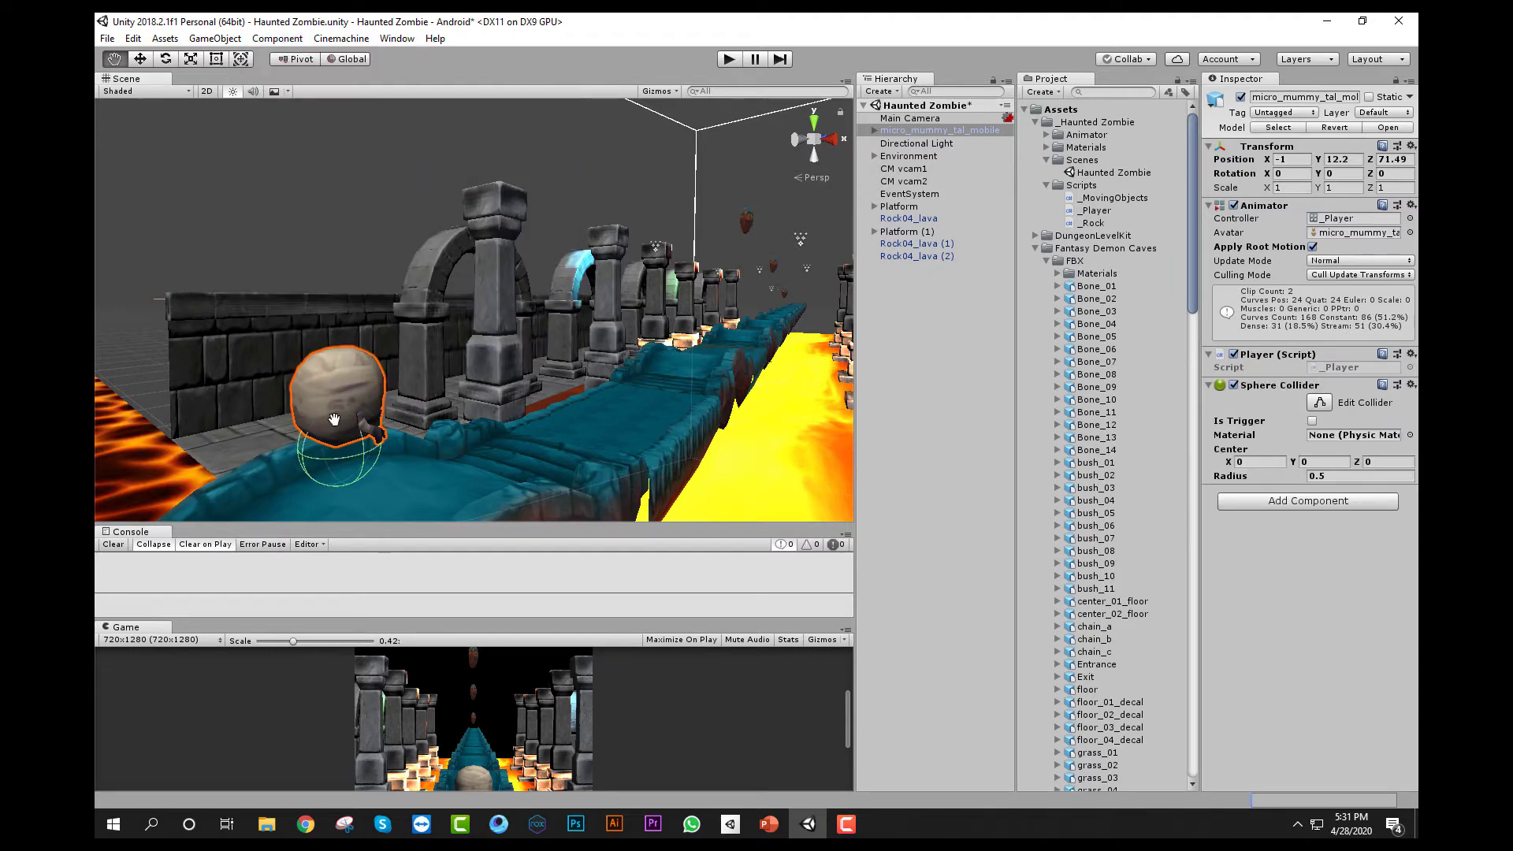
- Fit the sphere collider to the mummy's body with center Y 0.53 and radius 0.53, and check it from several angles
{"action": "left_click_drag", "start_coordinate": [334, 419], "coordinate": [375, 346]}
{"action": "scroll", "coordinate": [353, 372], "scroll_direction": "up", "scroll_amount": 2}
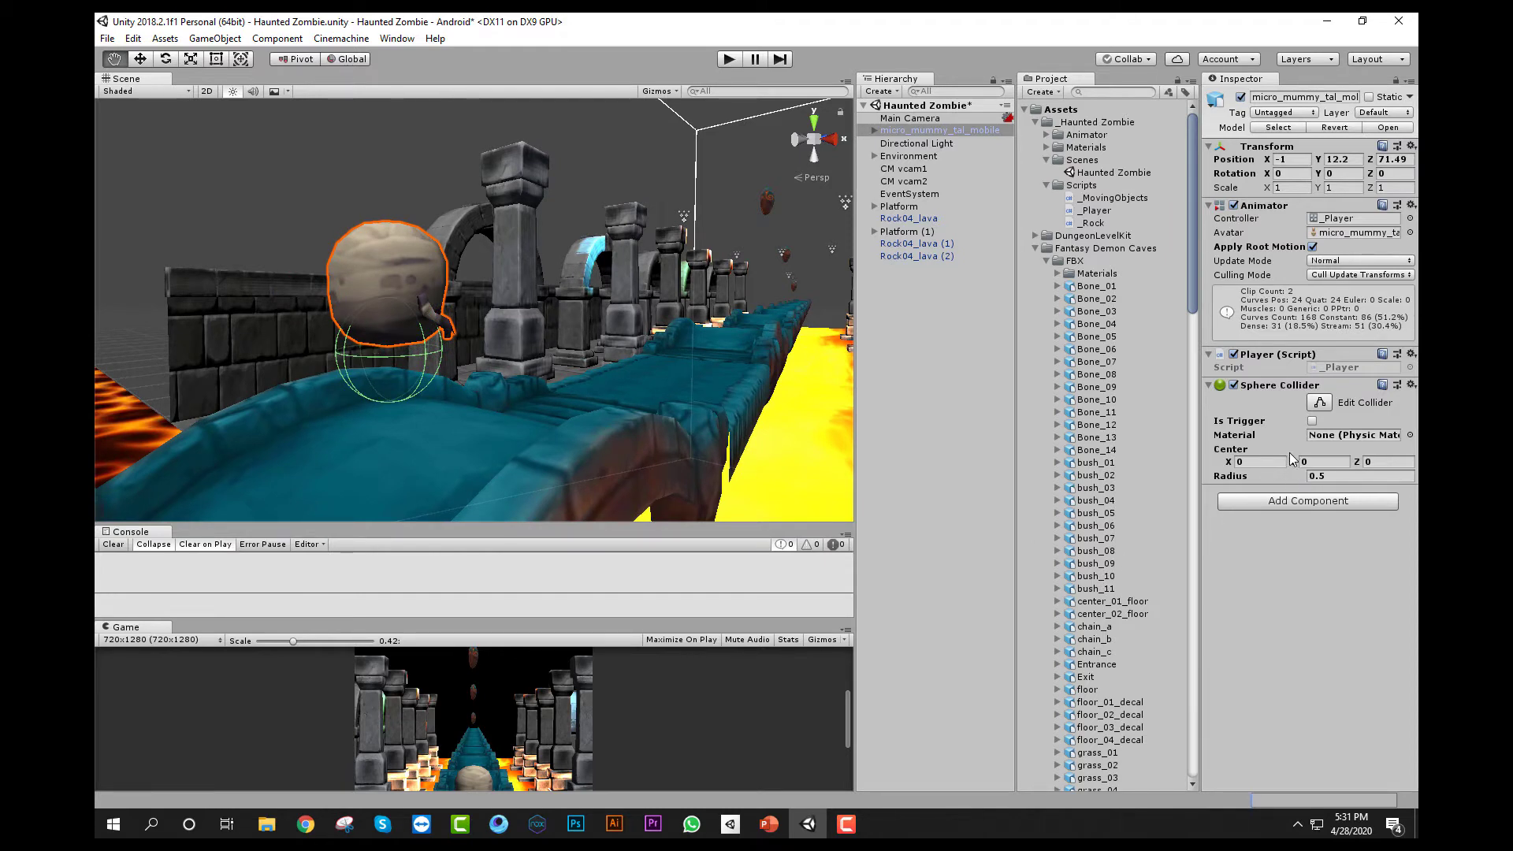
{"action": "left_click_drag", "start_coordinate": [1292, 467], "coordinate": [1309, 466]}
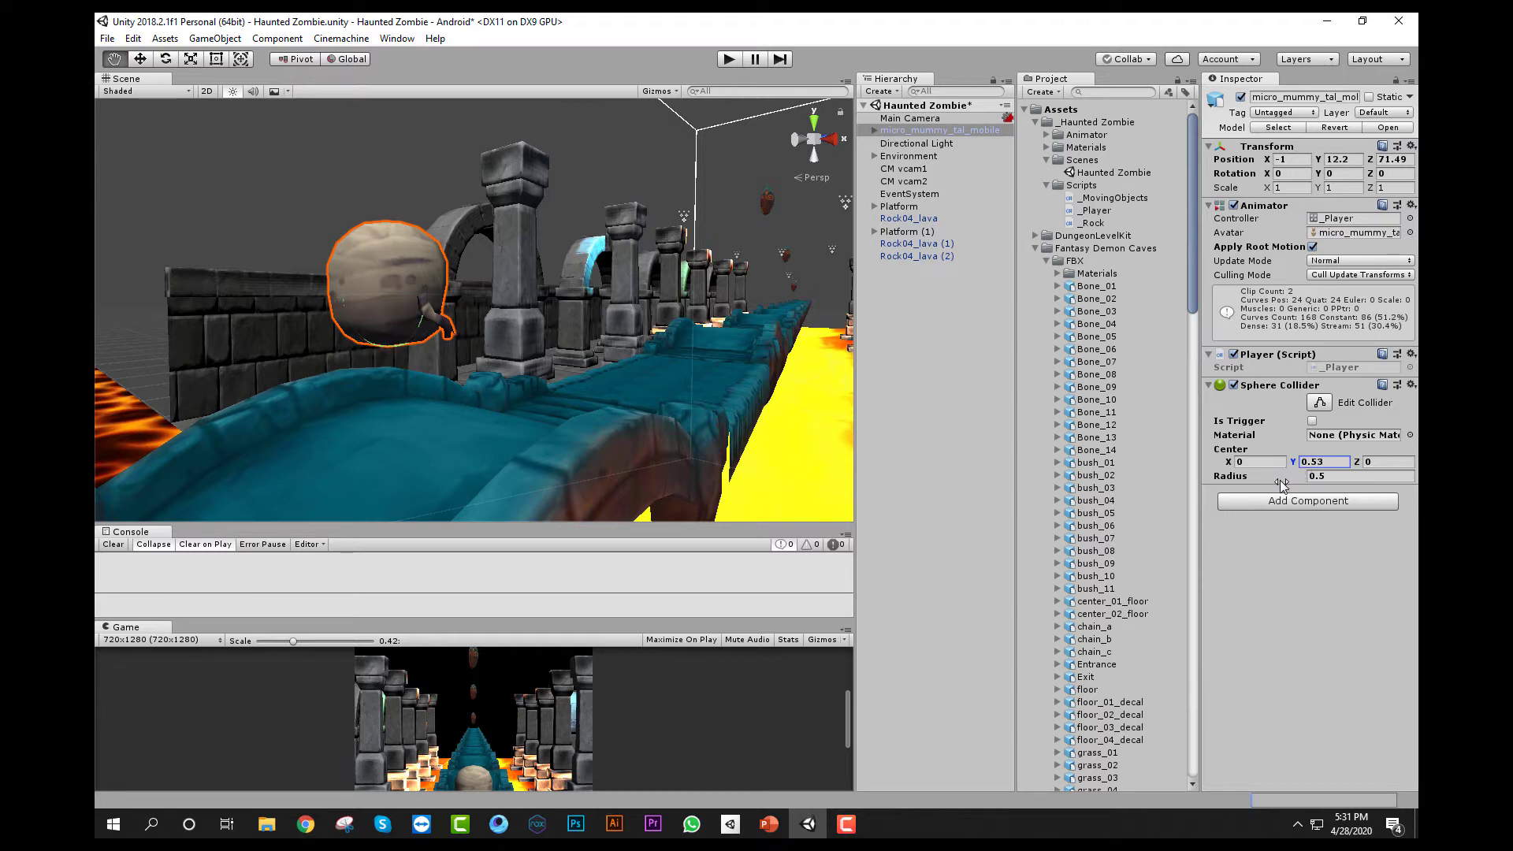
{"action": "left_click", "coordinate": [1281, 480]}
{"action": "left_click_drag", "start_coordinate": [1269, 480], "coordinate": [1277, 487]}
{"action": "left_click_drag", "start_coordinate": [343, 281], "coordinate": [583, 290], "text": "alt"}
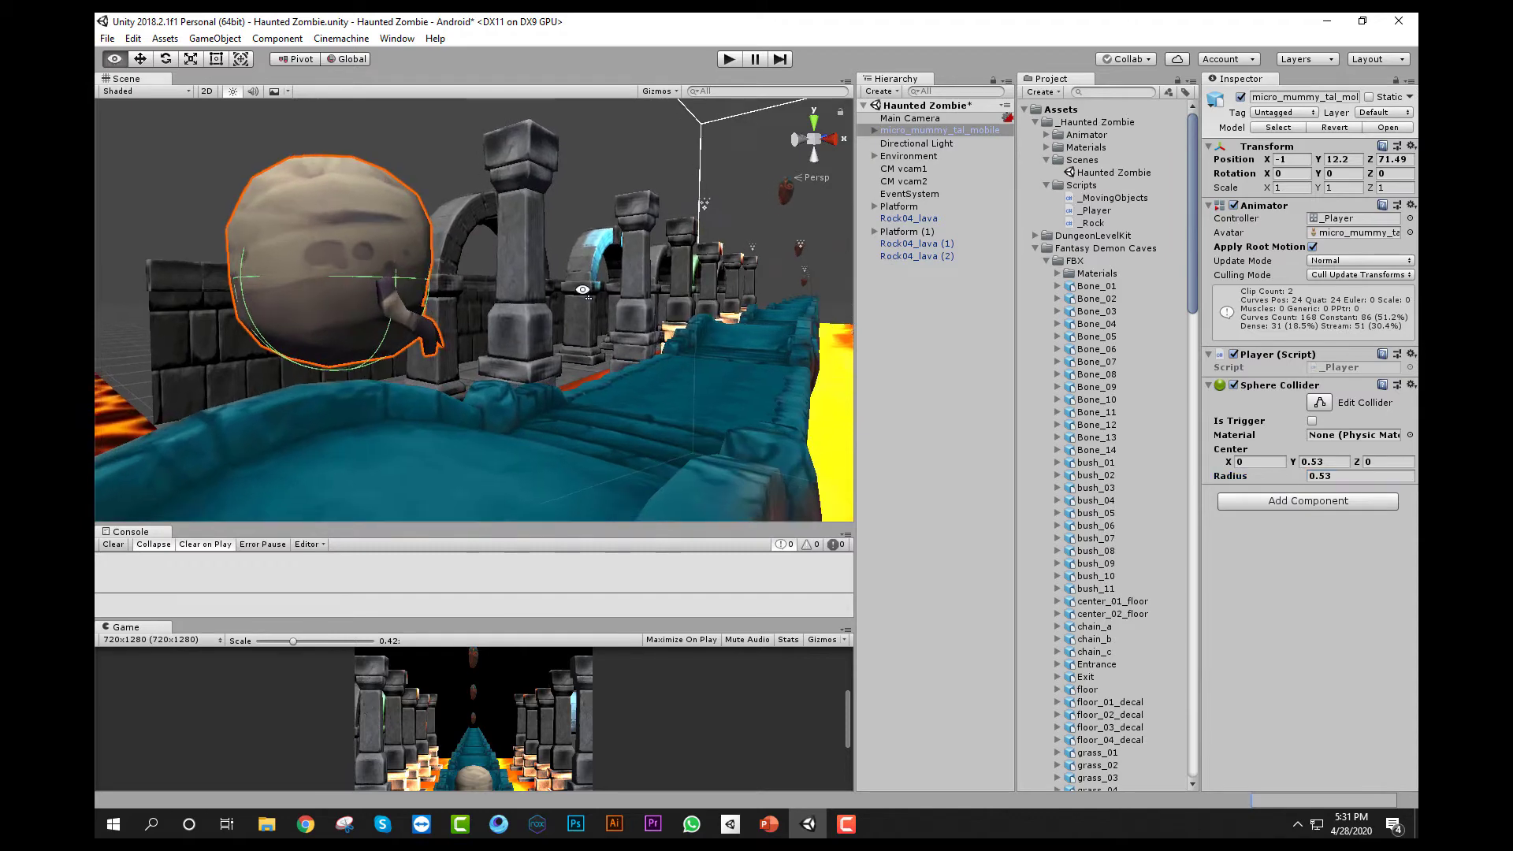
{"action": "right_click_drag", "start_coordinate": [583, 290], "coordinate": [550, 362]}
{"action": "left_click_drag", "start_coordinate": [659, 267], "coordinate": [373, 312], "text": "alt"}
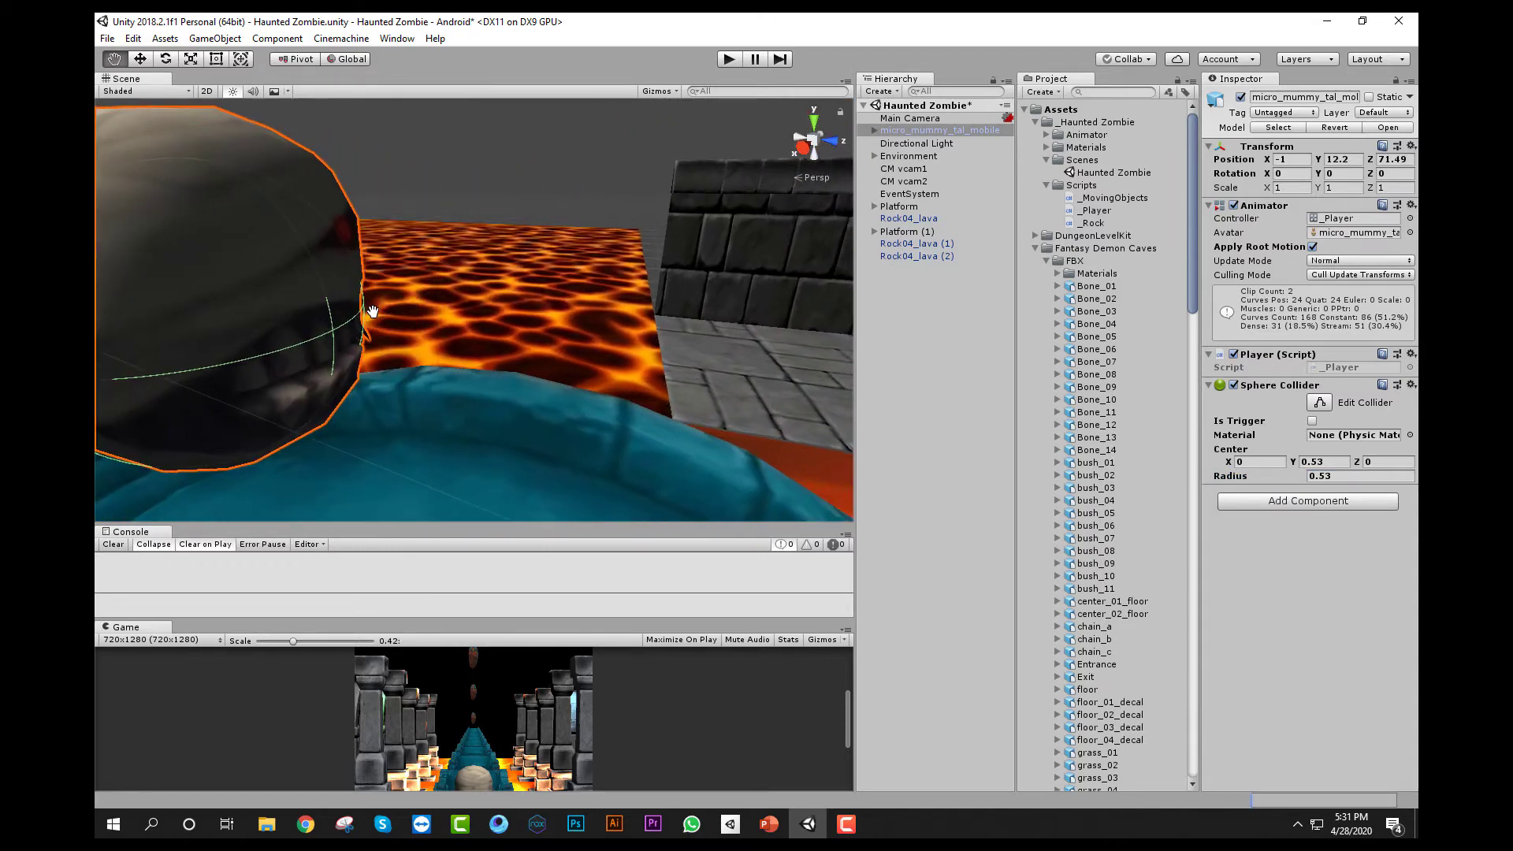
{"action": "scroll", "coordinate": [372, 315], "scroll_direction": "down", "scroll_amount": 4}
{"action": "right_click_drag", "start_coordinate": [587, 244], "coordinate": [517, 323]}
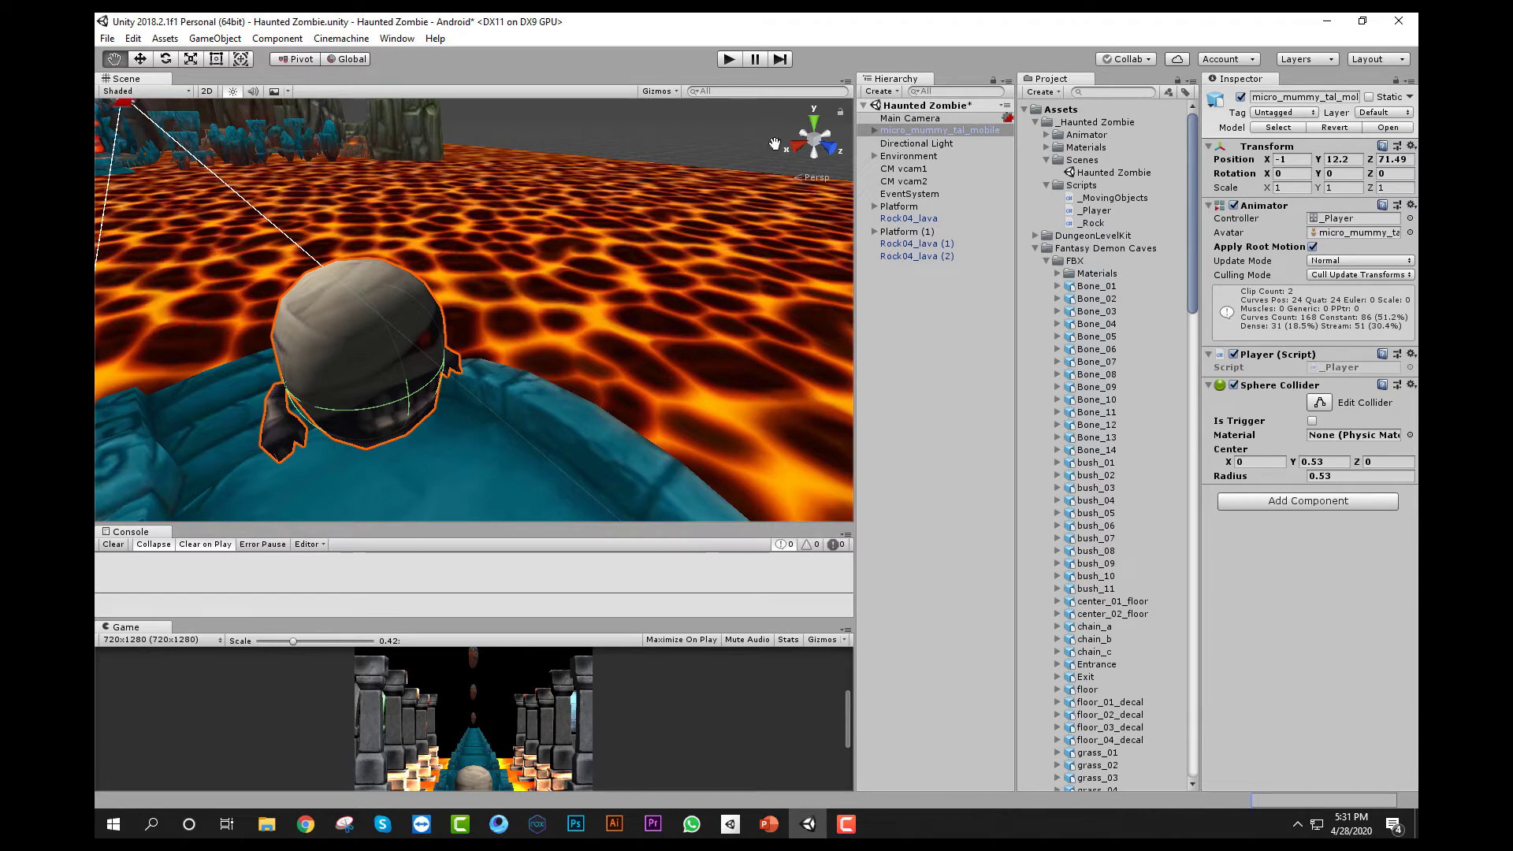
- Play-test the scene with the new collider, reducing the Game view scale to 0.14, and stop play mode
{"action": "left_click", "coordinate": [730, 61]}
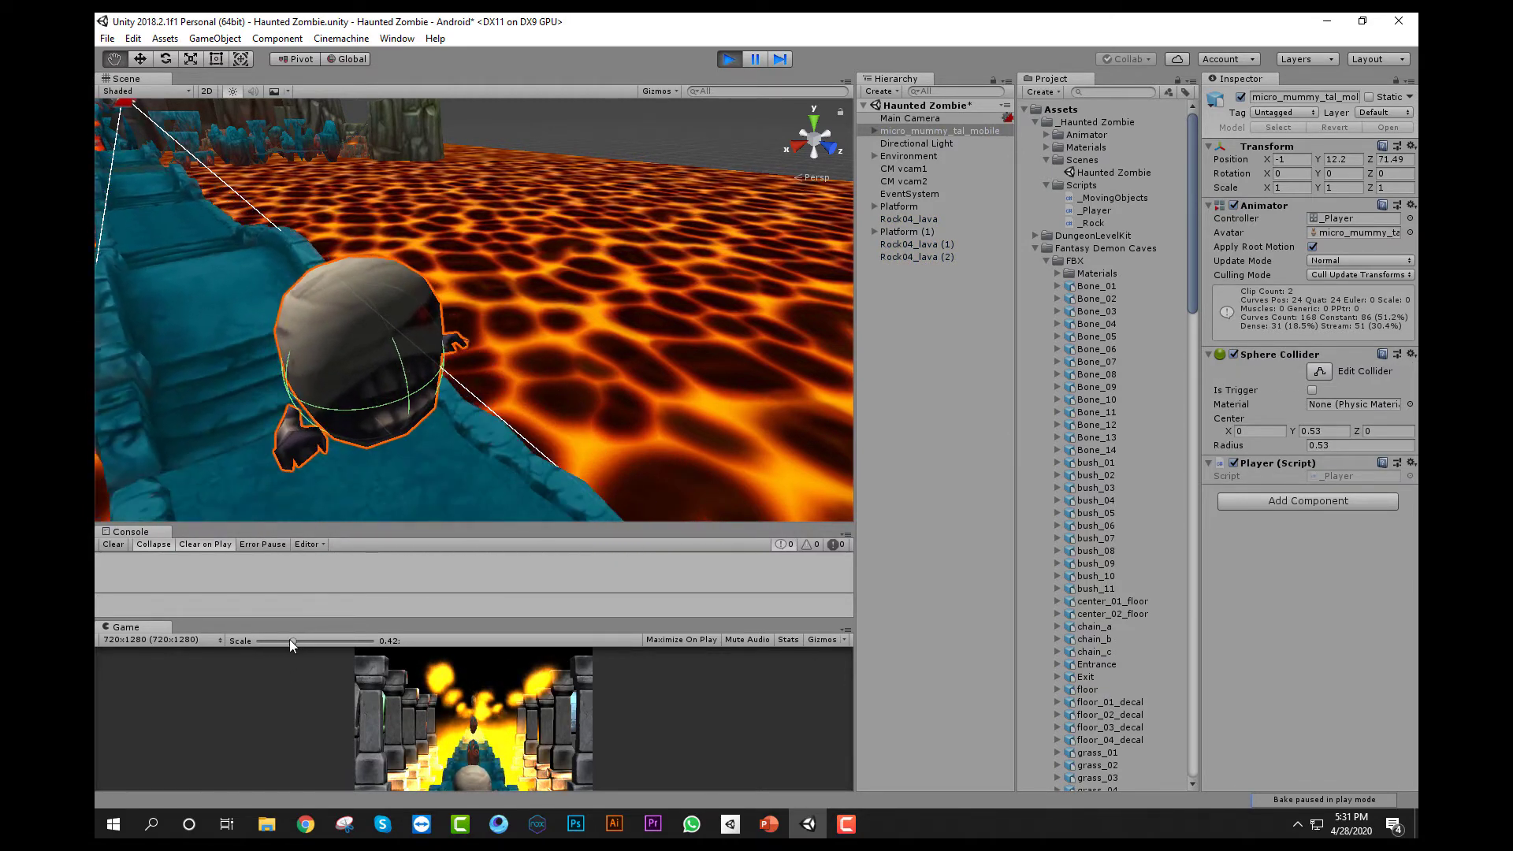
{"action": "left_click_drag", "start_coordinate": [290, 640], "coordinate": [244, 651]}
{"action": "left_click_drag", "start_coordinate": [271, 270], "coordinate": [447, 344], "text": "alt"}
{"action": "scroll", "coordinate": [483, 348], "scroll_direction": "down", "scroll_amount": 15}
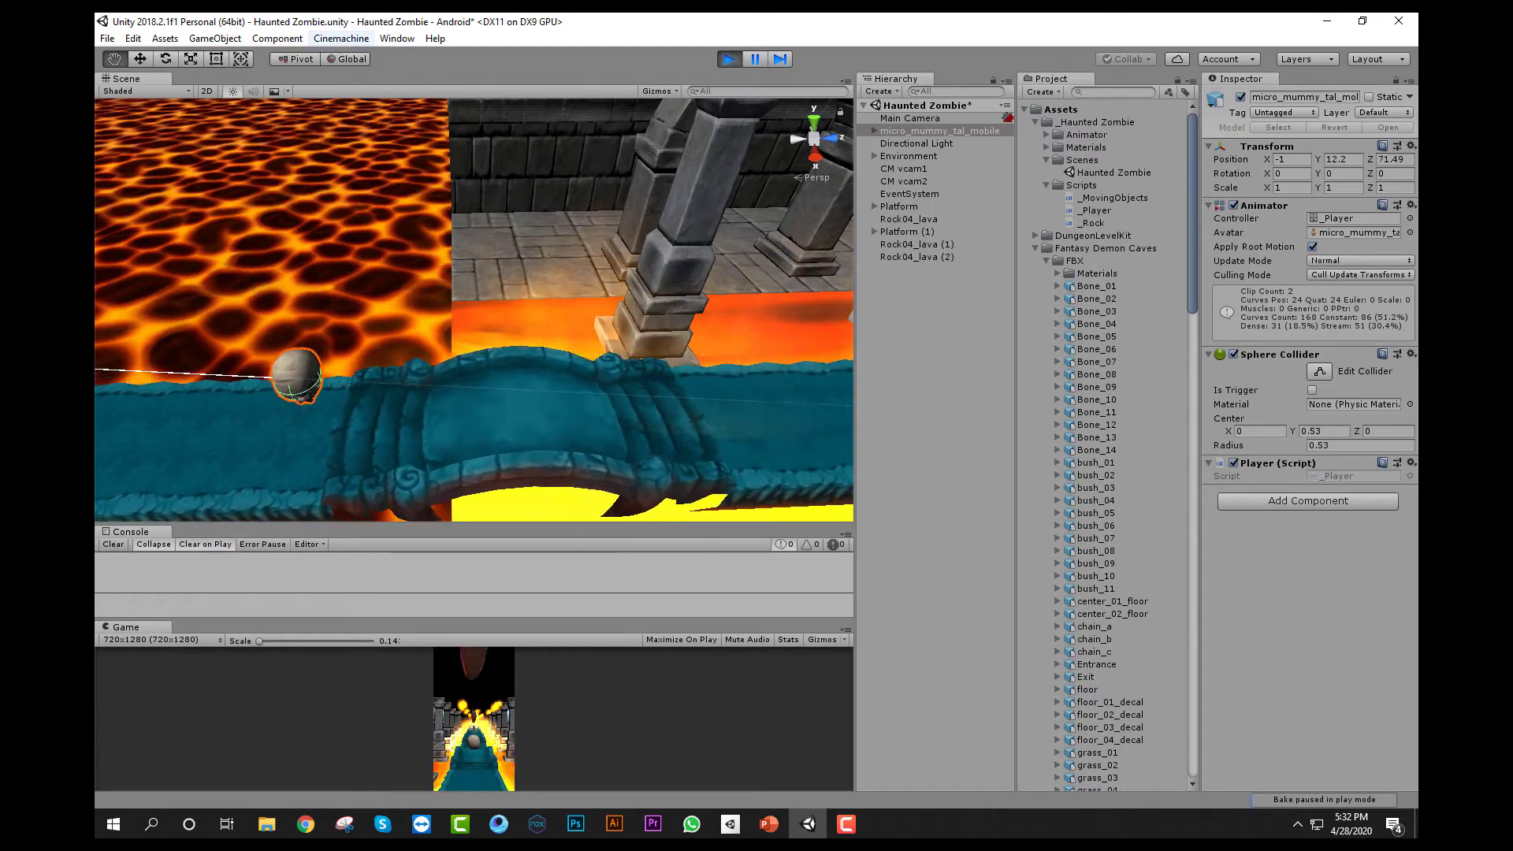
{"action": "left_click", "coordinate": [731, 59]}
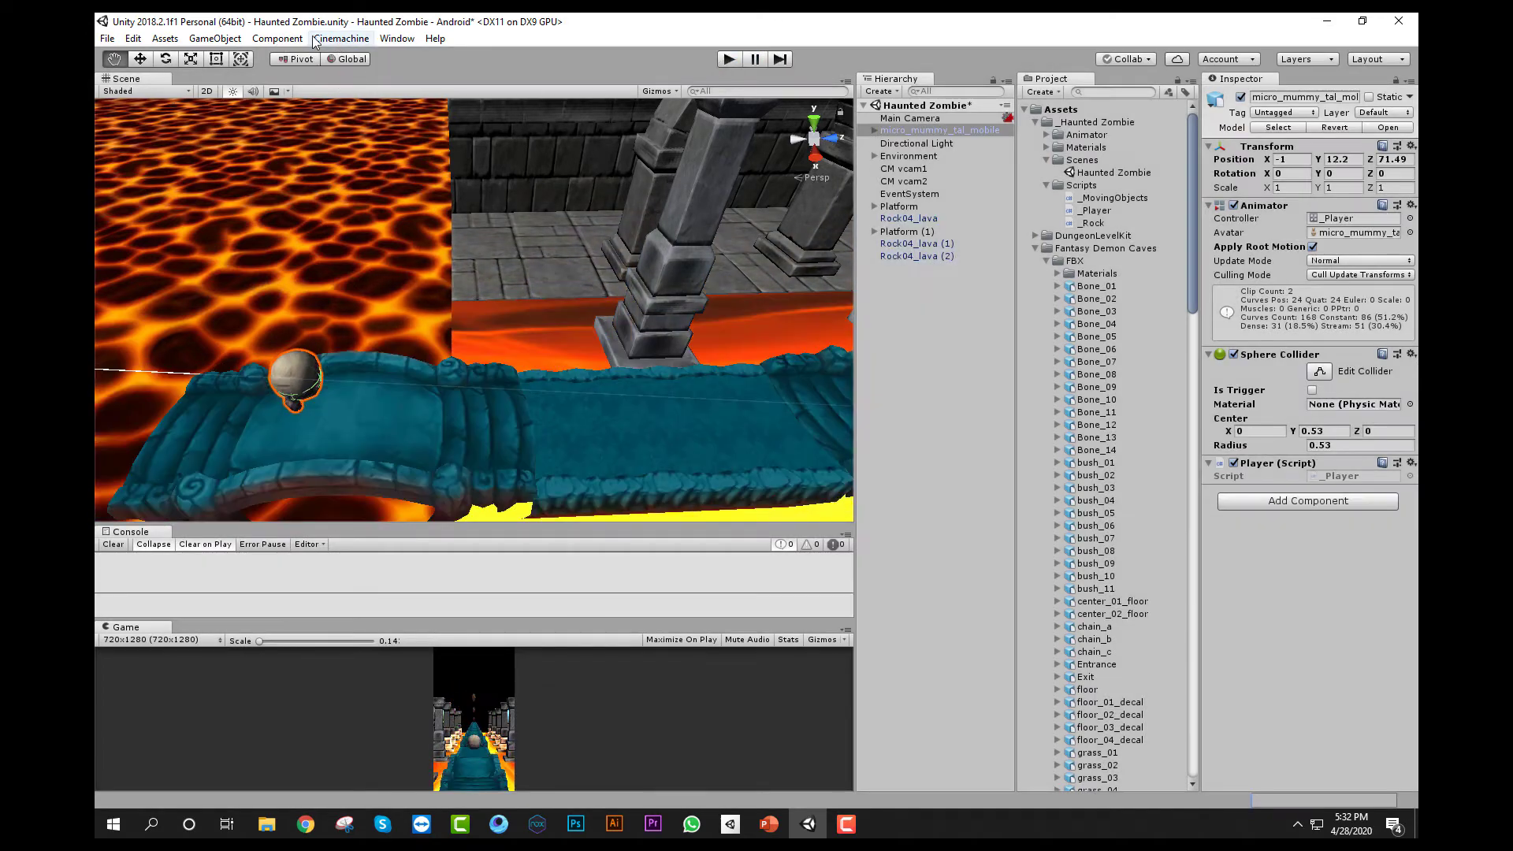
- Add a Rigidbody component to the mummy player
{"action": "left_click", "coordinate": [277, 39]}
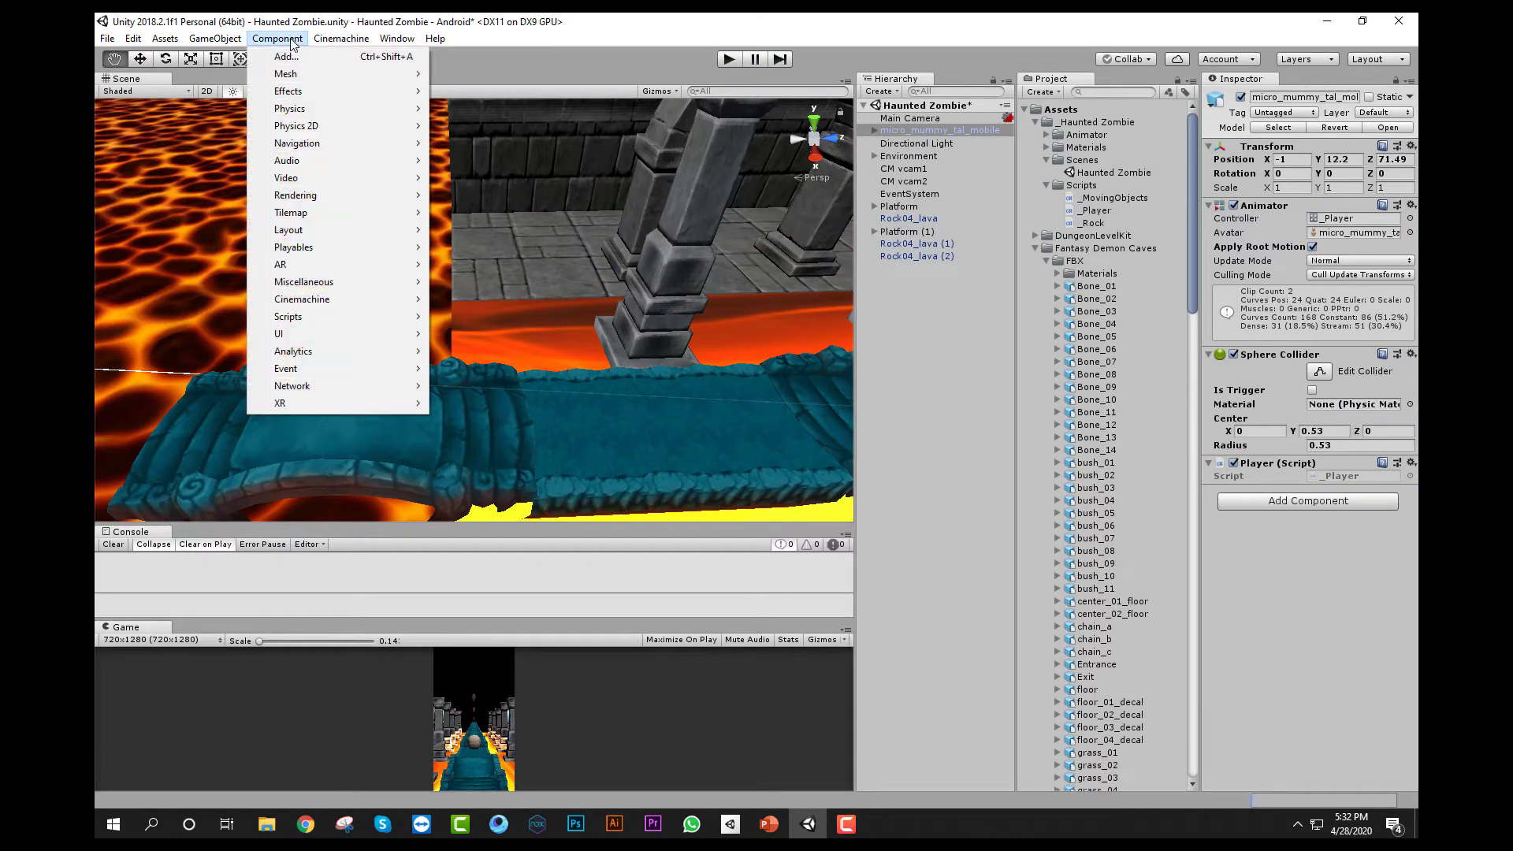
{"action": "mouse_move", "coordinate": [286, 73]}
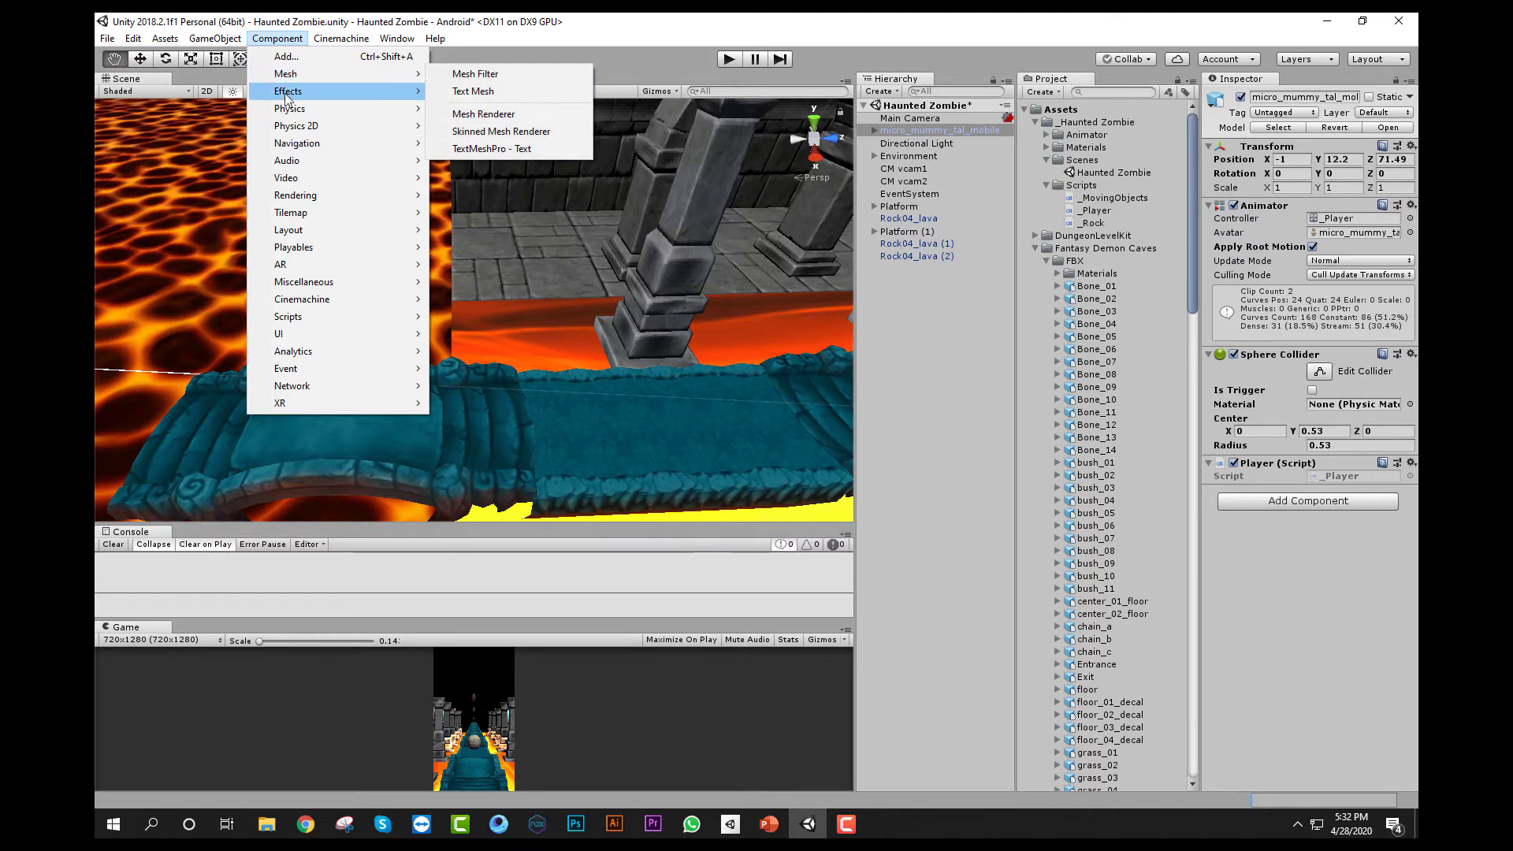
{"action": "mouse_move", "coordinate": [307, 111]}
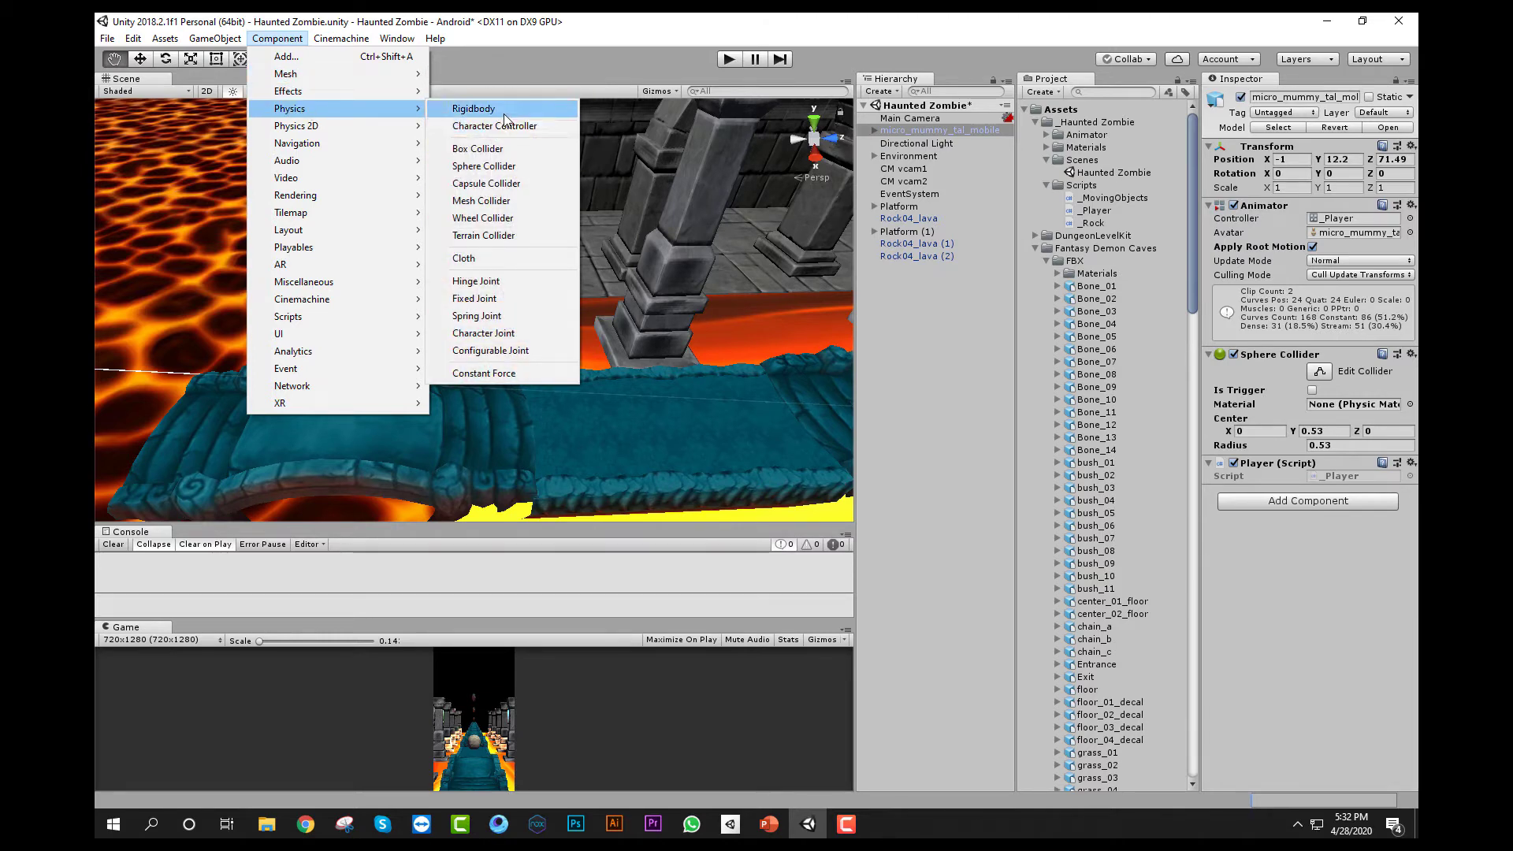
{"action": "left_click", "coordinate": [475, 109]}
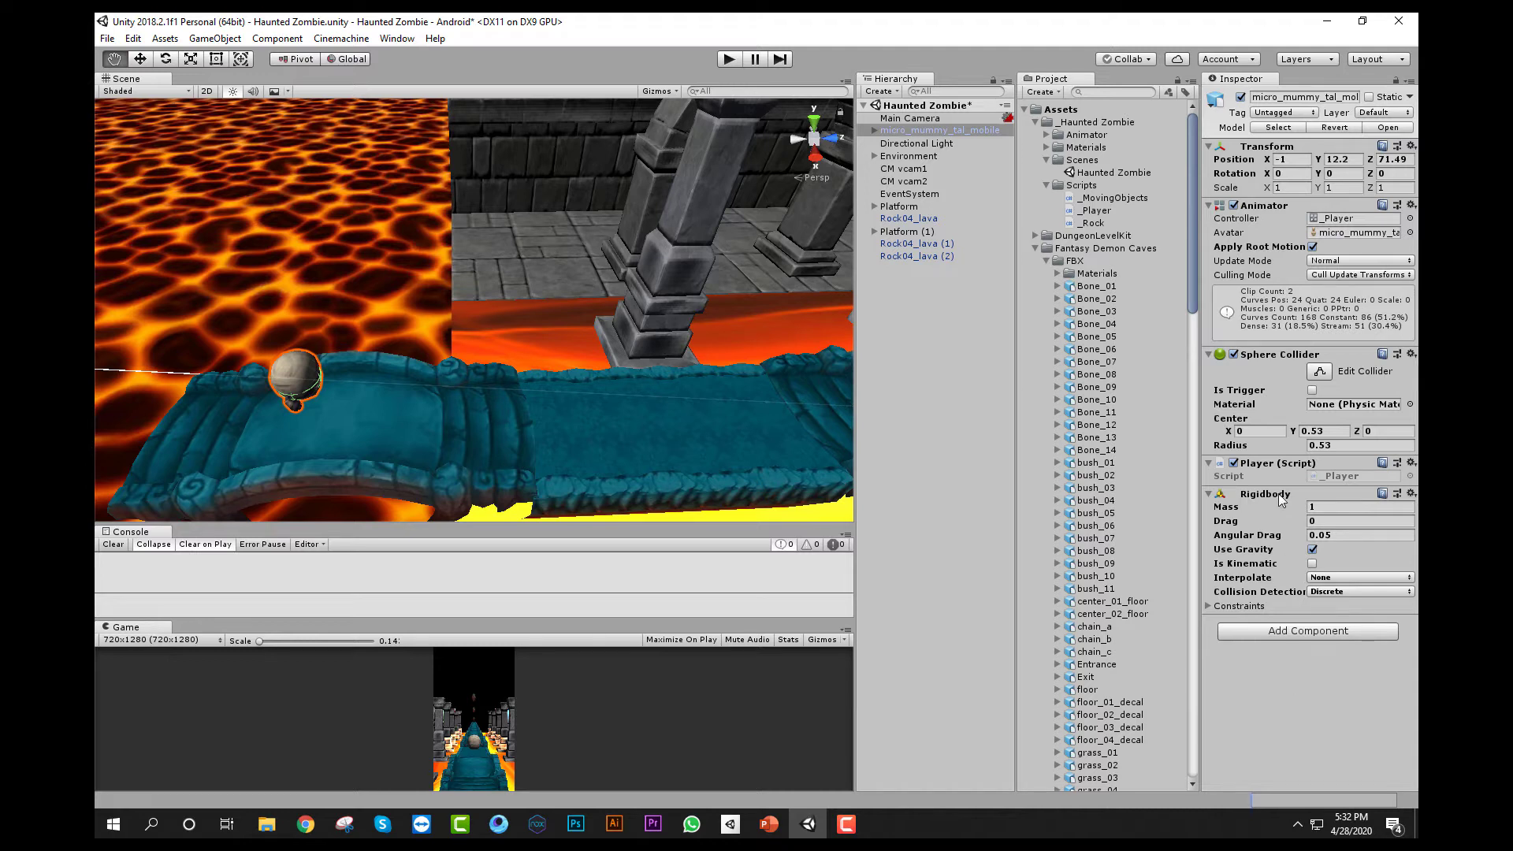
- Try a Rigidbody mass of 40.64 on the player and restore it to 1
{"action": "left_click_drag", "start_coordinate": [1267, 507], "coordinate": [1071, 565]}
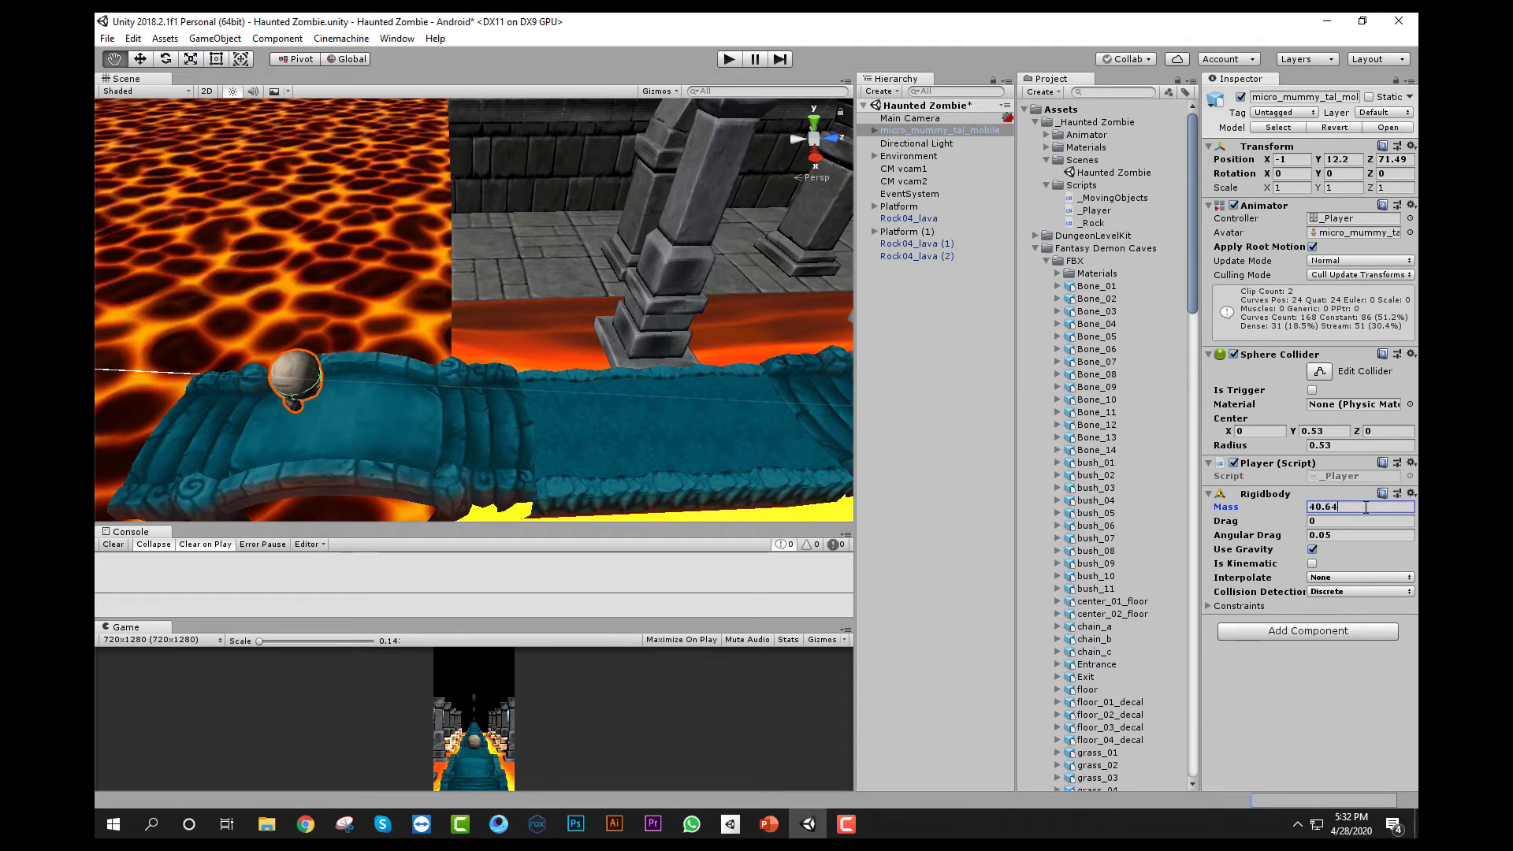
{"action": "type", "text": "1"}
{"action": "left_click_drag", "start_coordinate": [1361, 507], "coordinate": [1288, 513]}
{"action": "type", "text": "1"}
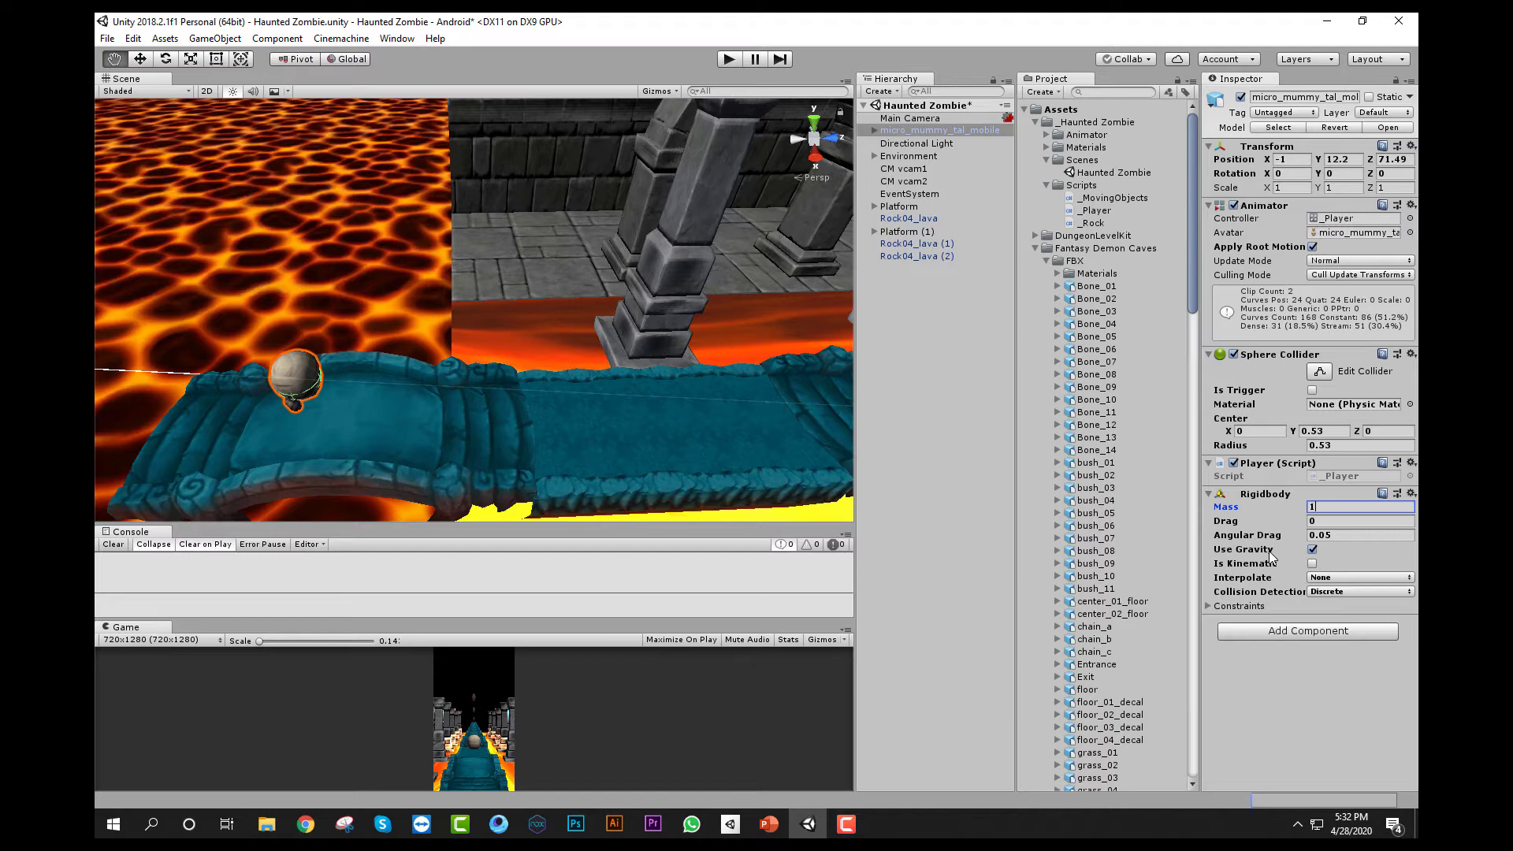
- Play-test how the mummy behaves on the platform with its Rigidbody, and stop play mode
{"action": "scroll", "coordinate": [359, 398], "scroll_direction": "down", "scroll_amount": 2}
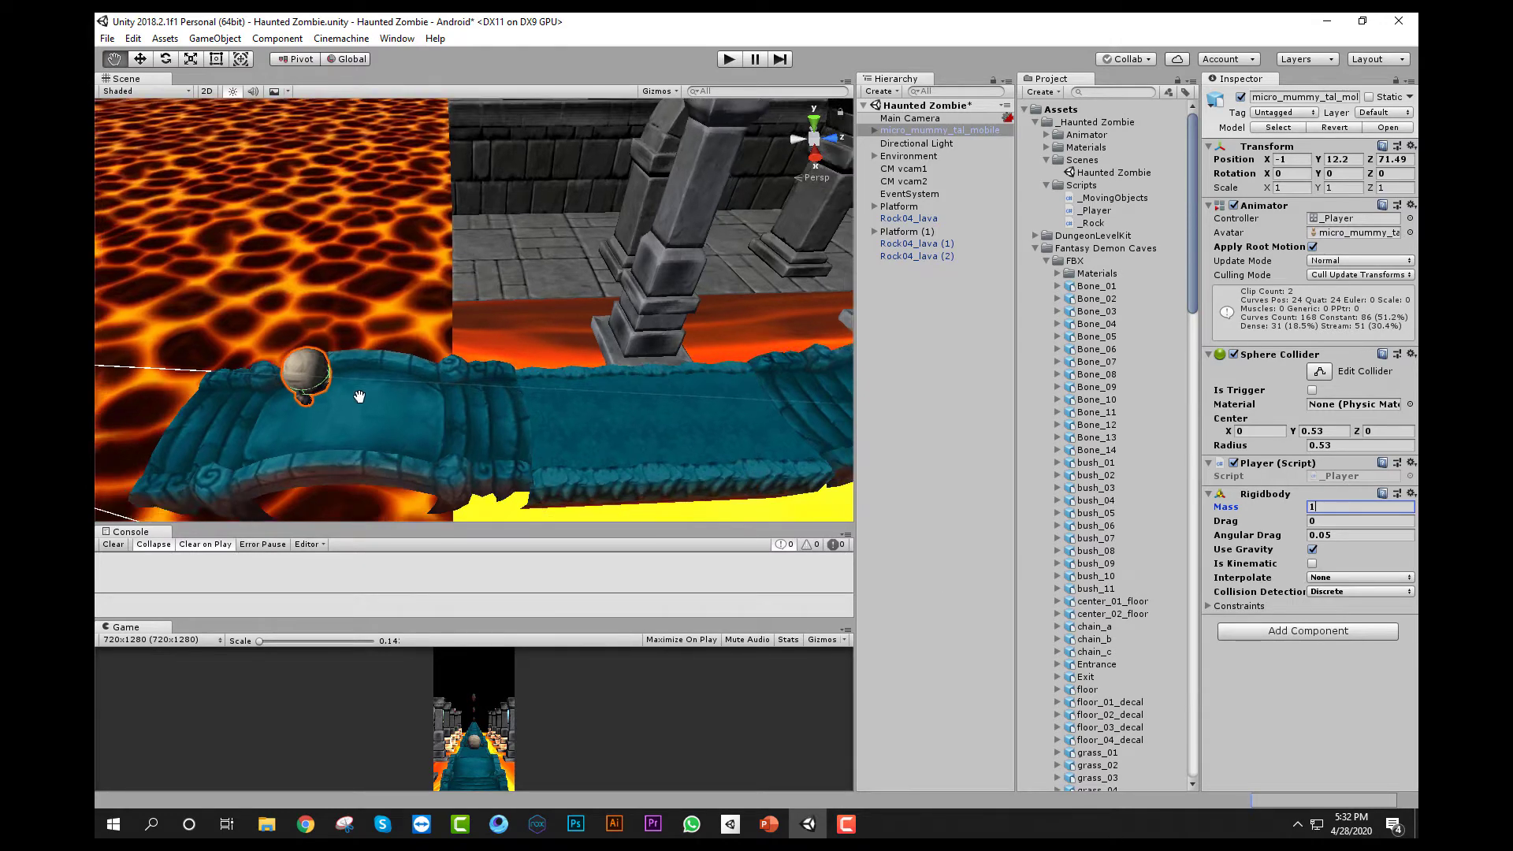
{"action": "left_click", "coordinate": [730, 60]}
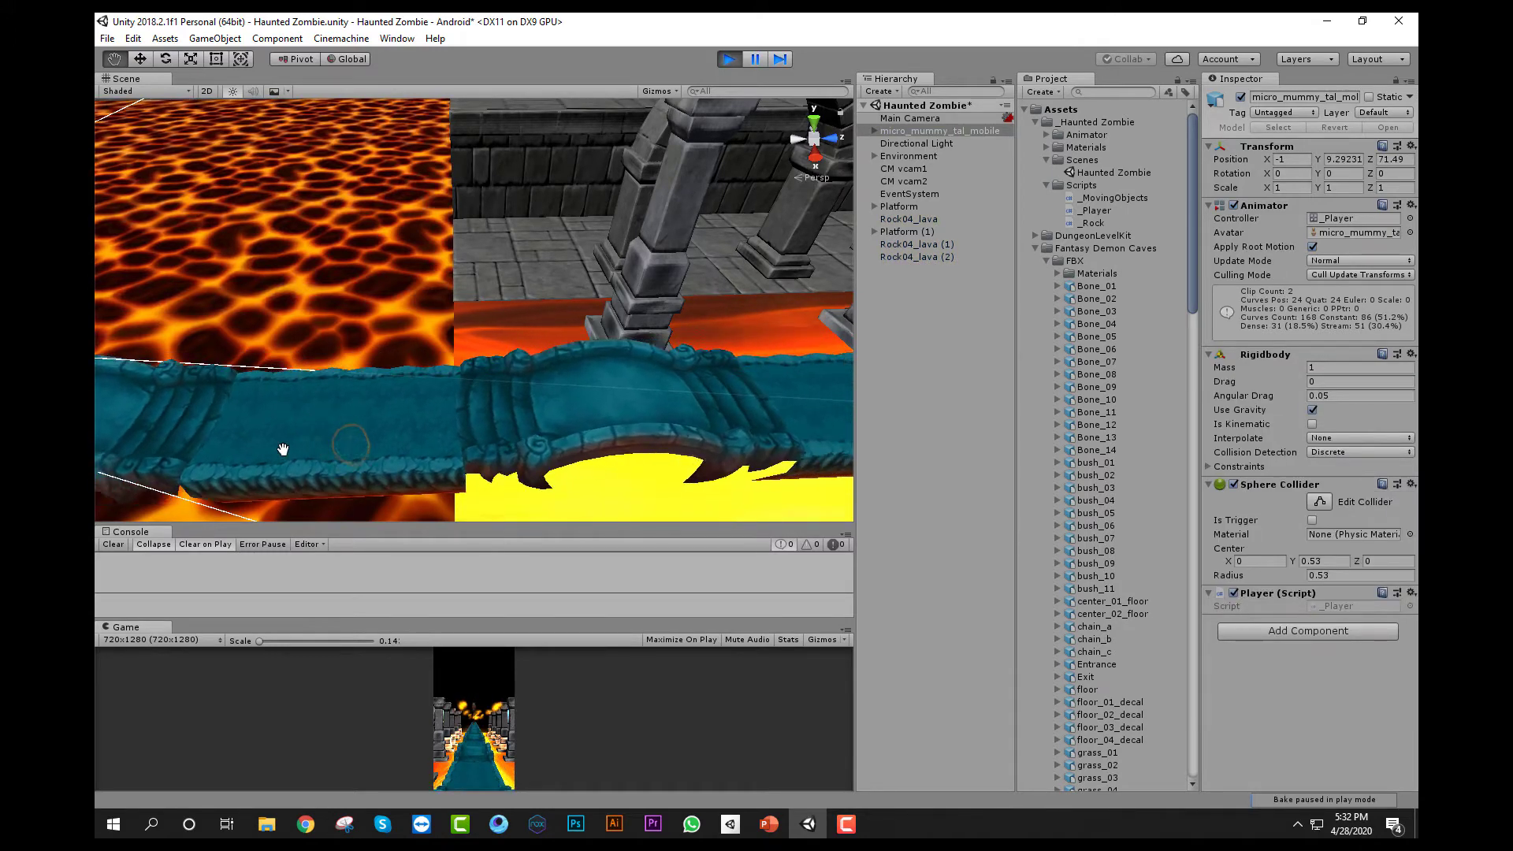
{"action": "left_click", "coordinate": [729, 60]}
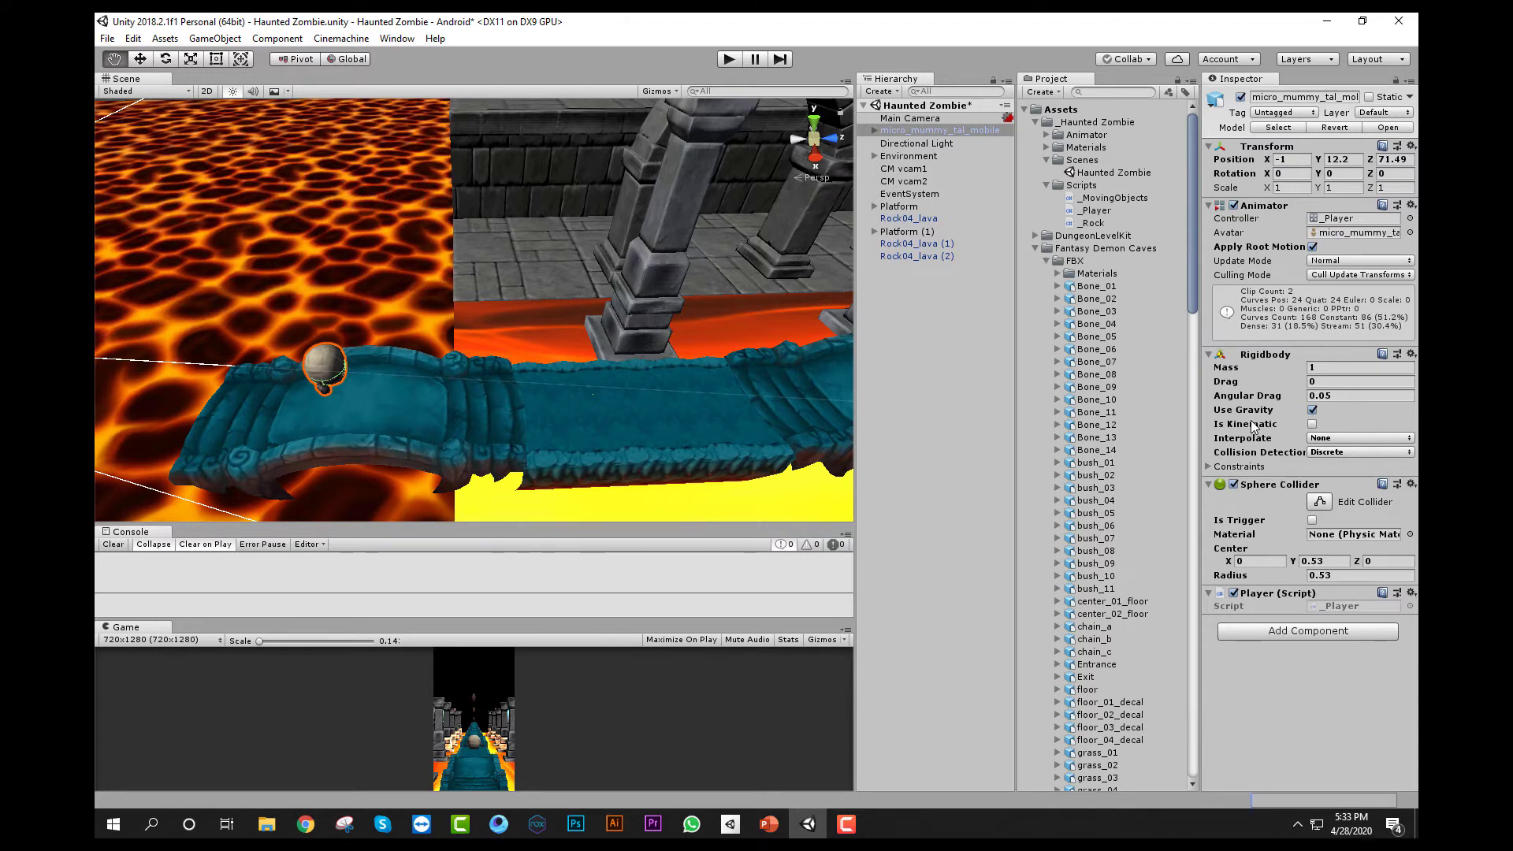
- Try the Is Kinematic option on the player's Rigidbody and turn it off again
{"action": "left_click", "coordinate": [1313, 425]}
{"action": "scroll", "coordinate": [281, 373], "scroll_direction": "up", "scroll_amount": 3}
{"action": "left_click_drag", "start_coordinate": [257, 381], "coordinate": [366, 339]}
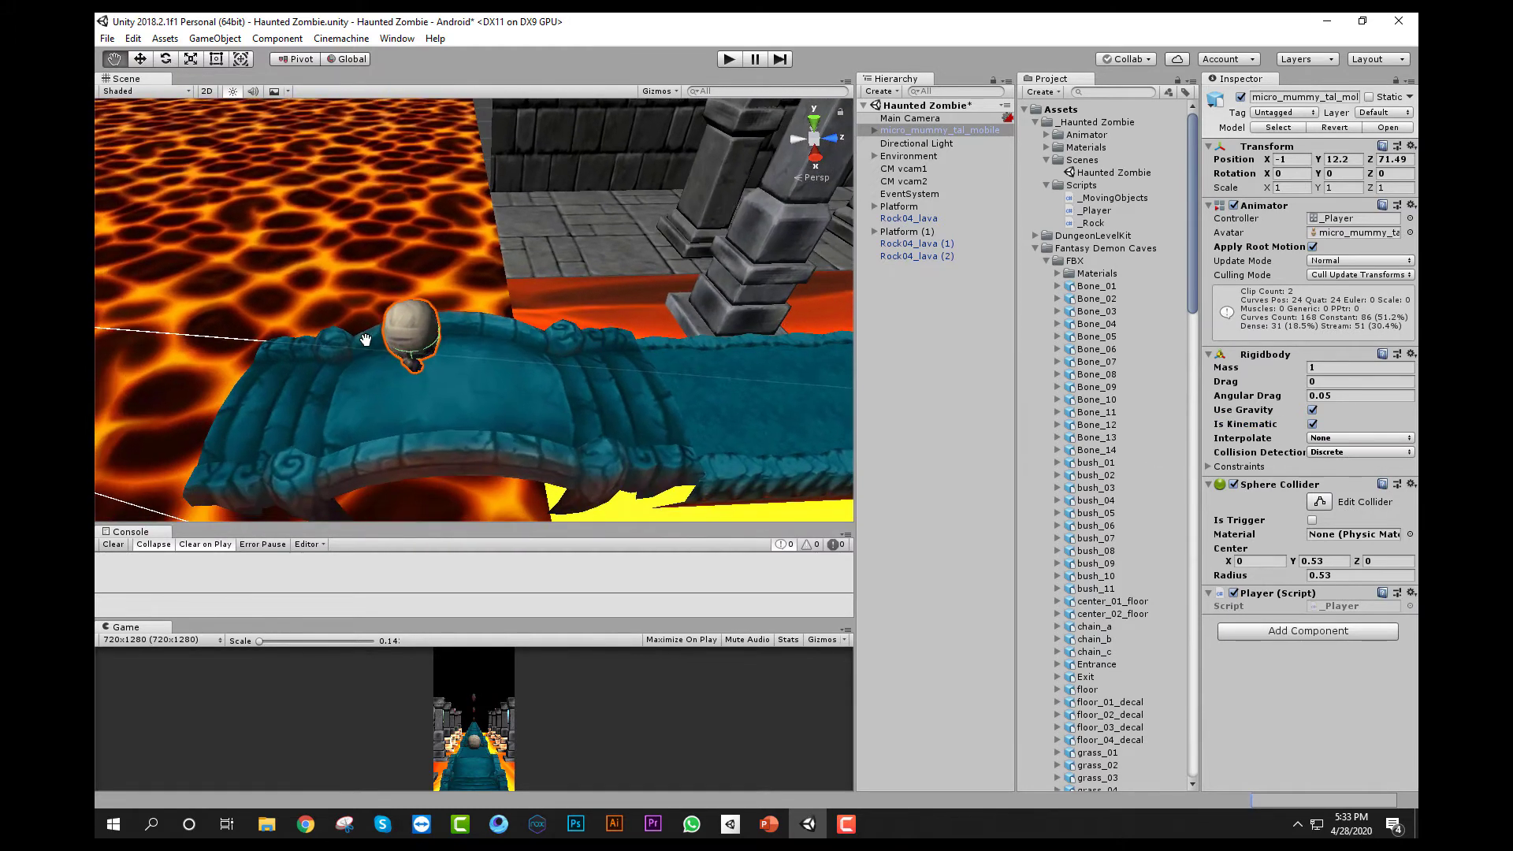
{"action": "scroll", "coordinate": [365, 339], "scroll_direction": "up", "scroll_amount": 4}
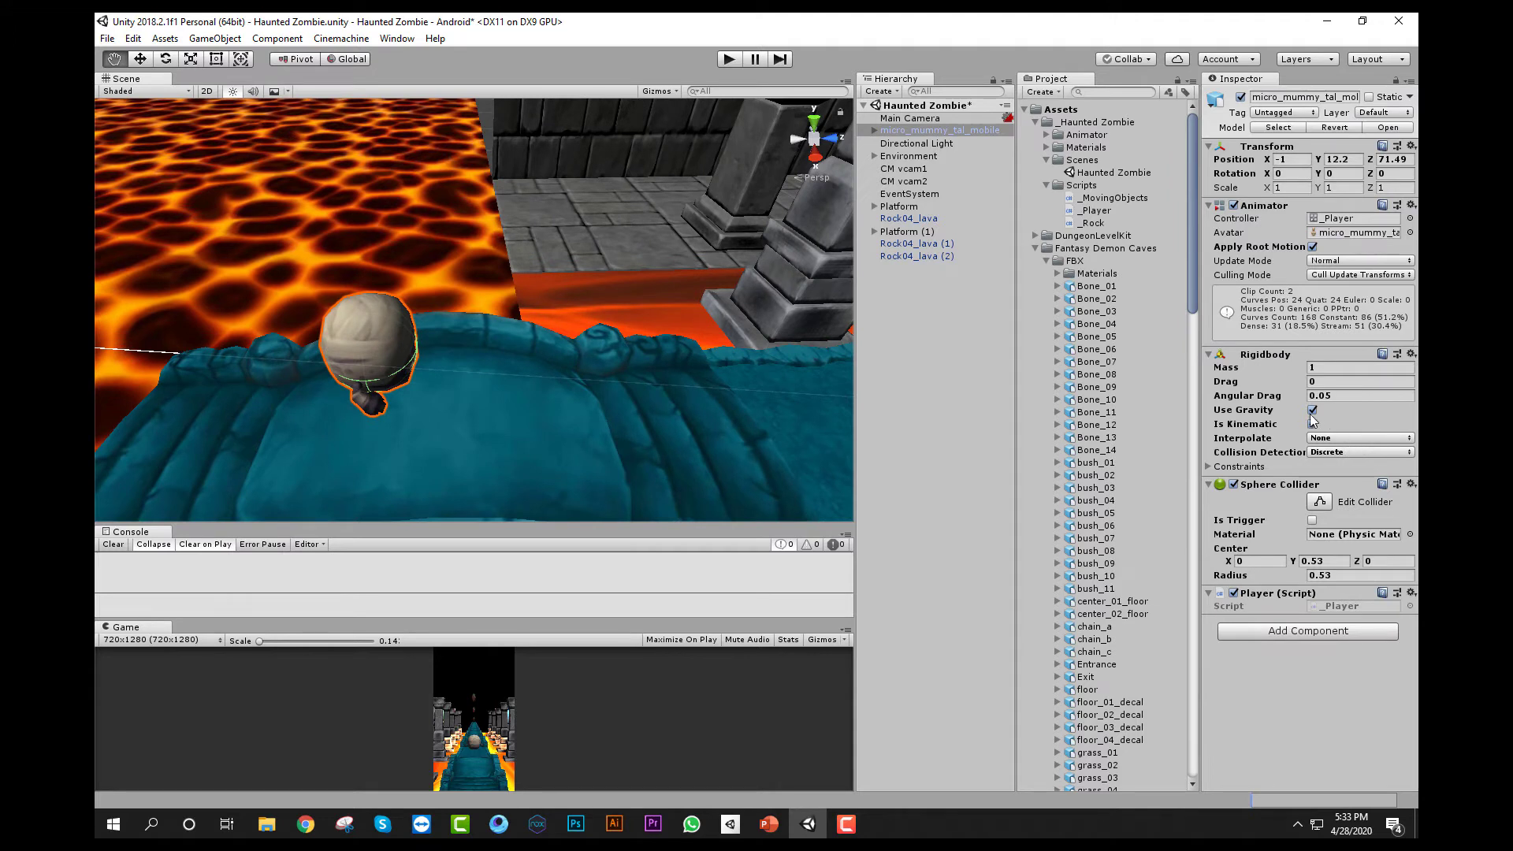
{"action": "left_click", "coordinate": [1312, 425]}
{"action": "left_click", "coordinate": [1312, 425]}
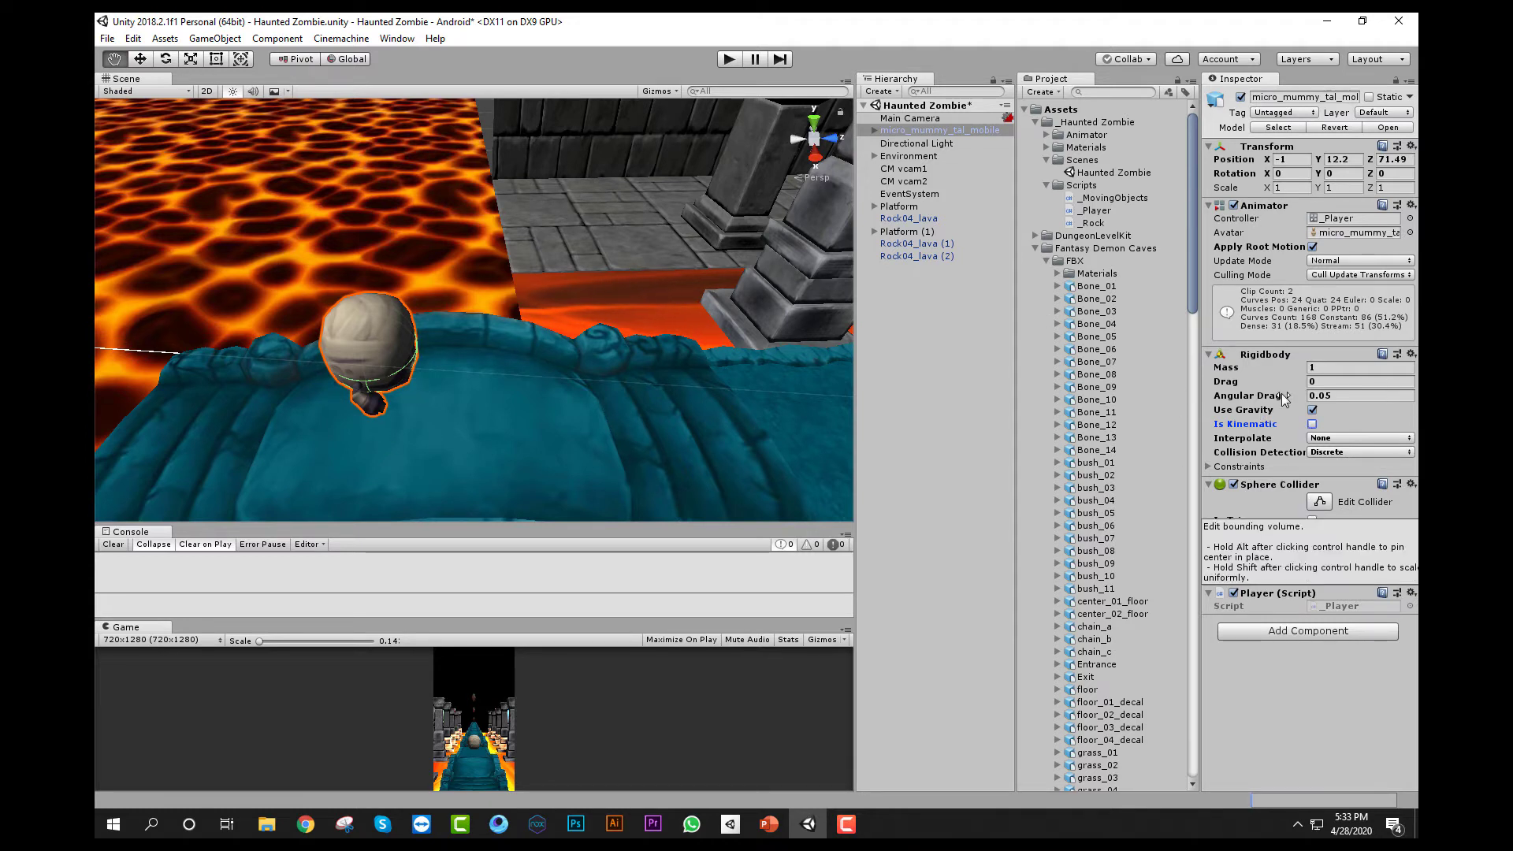
- Add a Box Collider component to the first rock, Rock04_lava
{"action": "right_click_drag", "start_coordinate": [332, 367], "coordinate": [567, 290]}
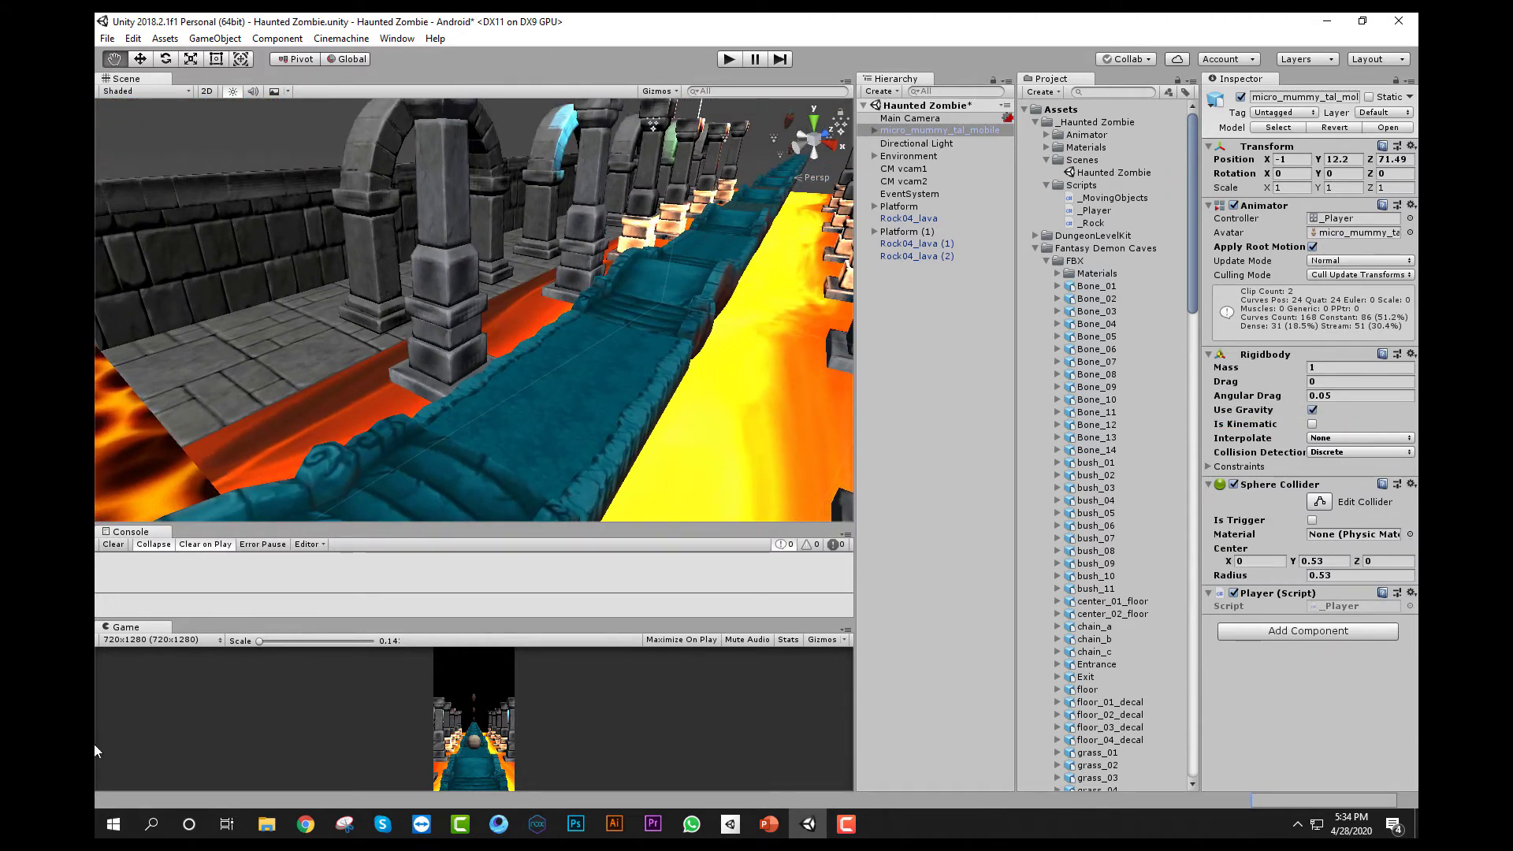
{"action": "left_click", "coordinate": [929, 221]}
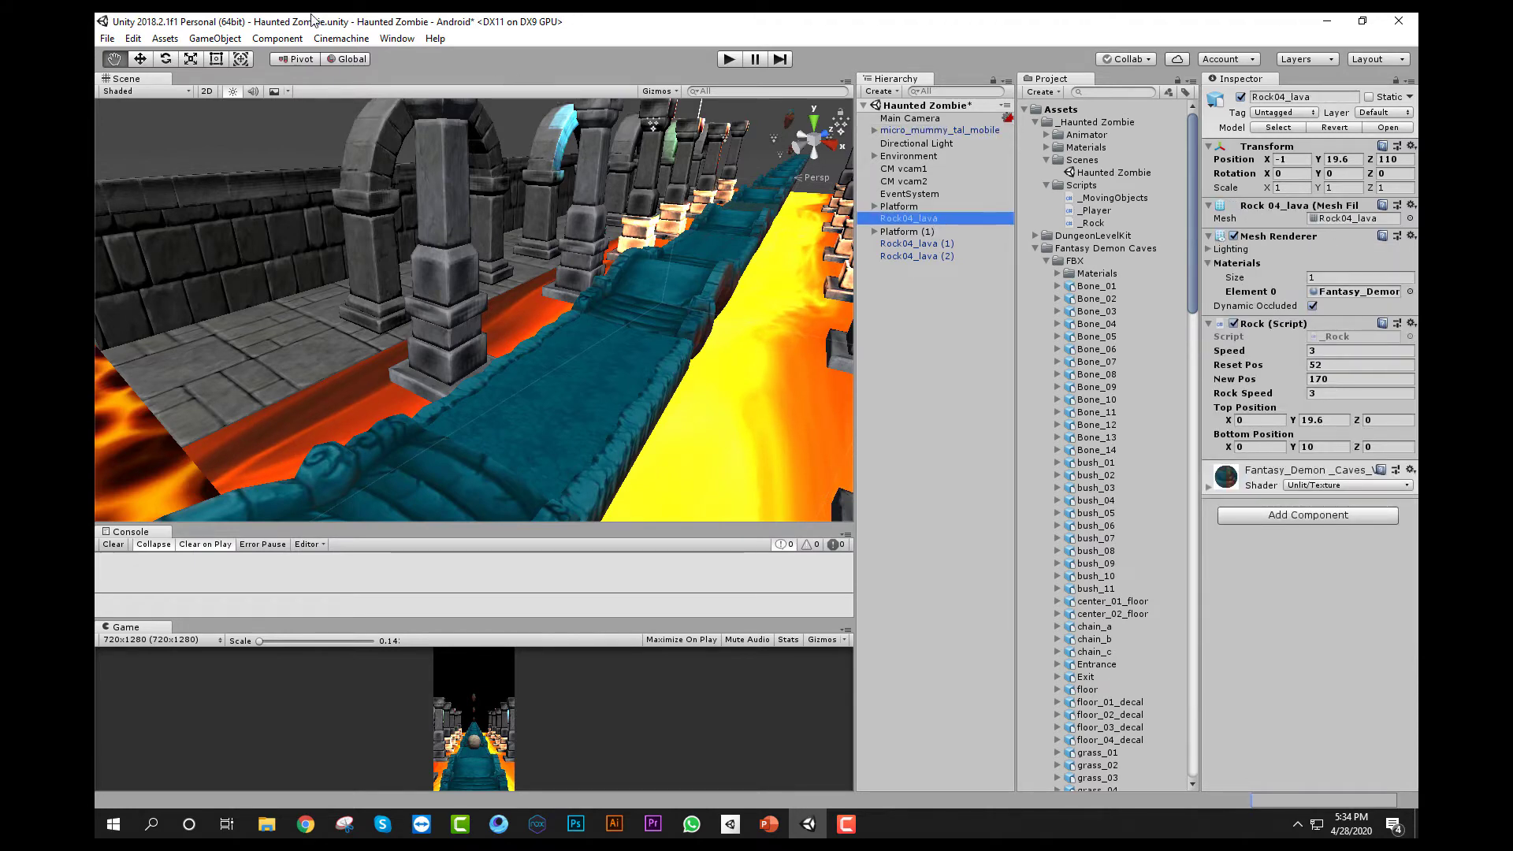
{"action": "left_click", "coordinate": [284, 38]}
{"action": "mouse_move", "coordinate": [353, 110]}
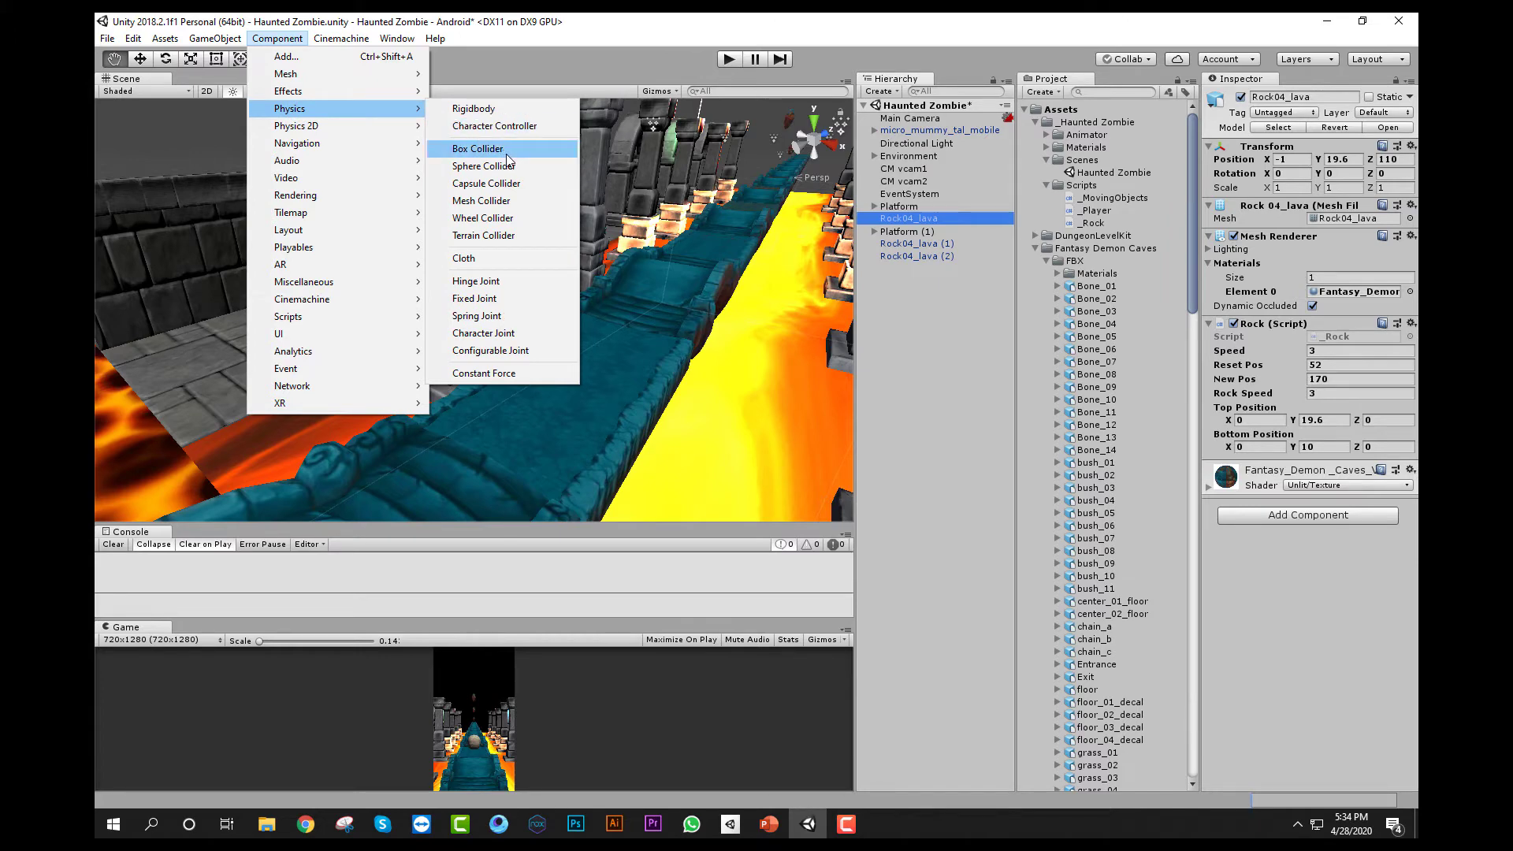
{"action": "left_click", "coordinate": [506, 154]}
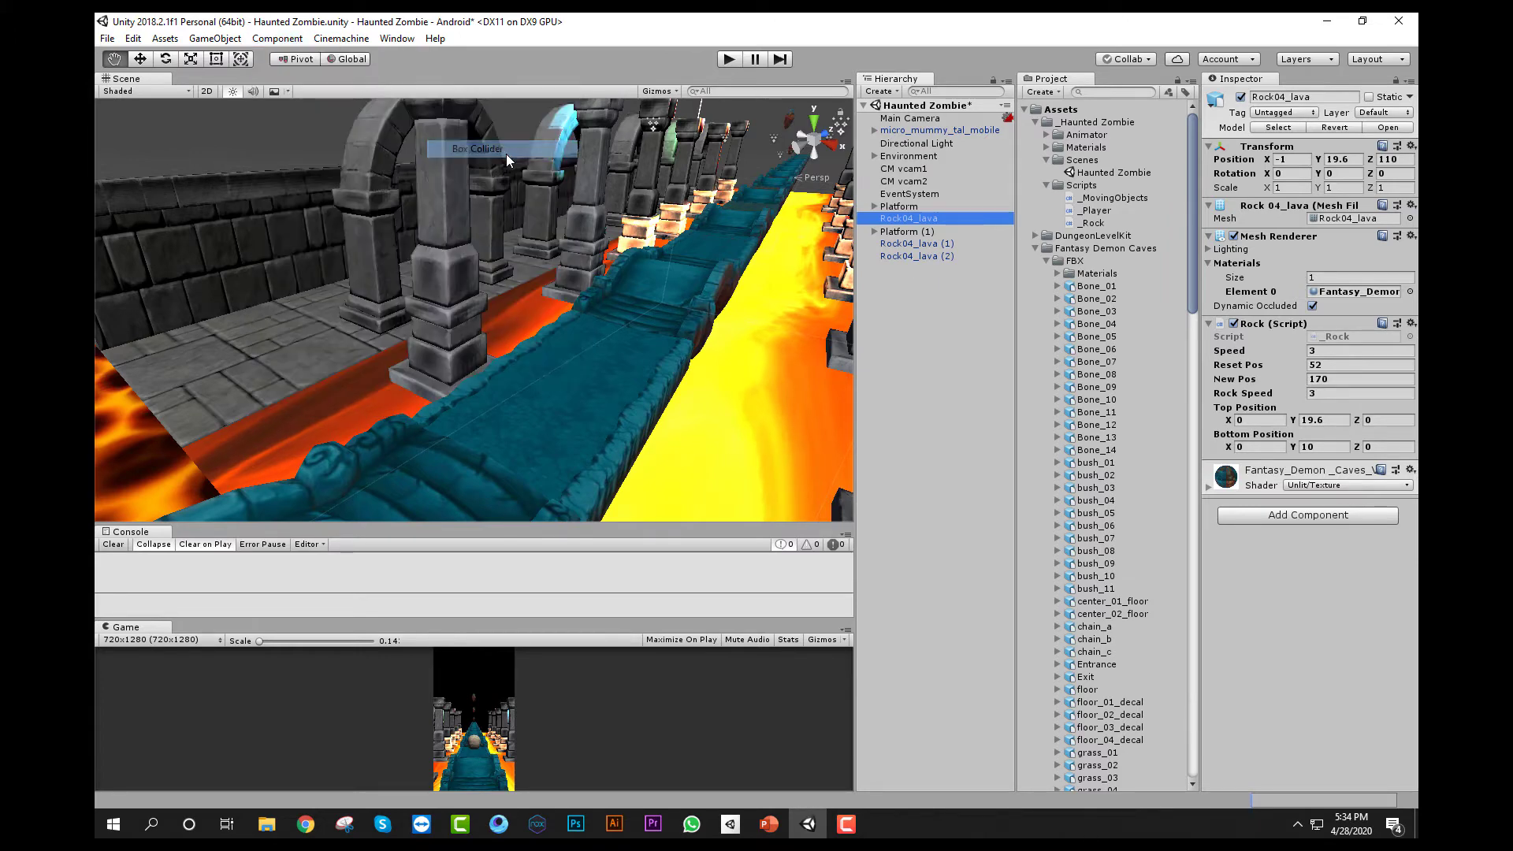
- Edit Rock04_lava's box collider, pulling in its side and bottom faces to a size of about 0.86 × 1.95 × 0.84
{"action": "double_click", "coordinate": [952, 219]}
{"action": "scroll", "coordinate": [593, 283], "scroll_direction": "up", "scroll_amount": 2}
{"action": "right_click_drag", "start_coordinate": [385, 338], "coordinate": [476, 296]}
{"action": "left_click_drag", "start_coordinate": [346, 329], "coordinate": [409, 292]}
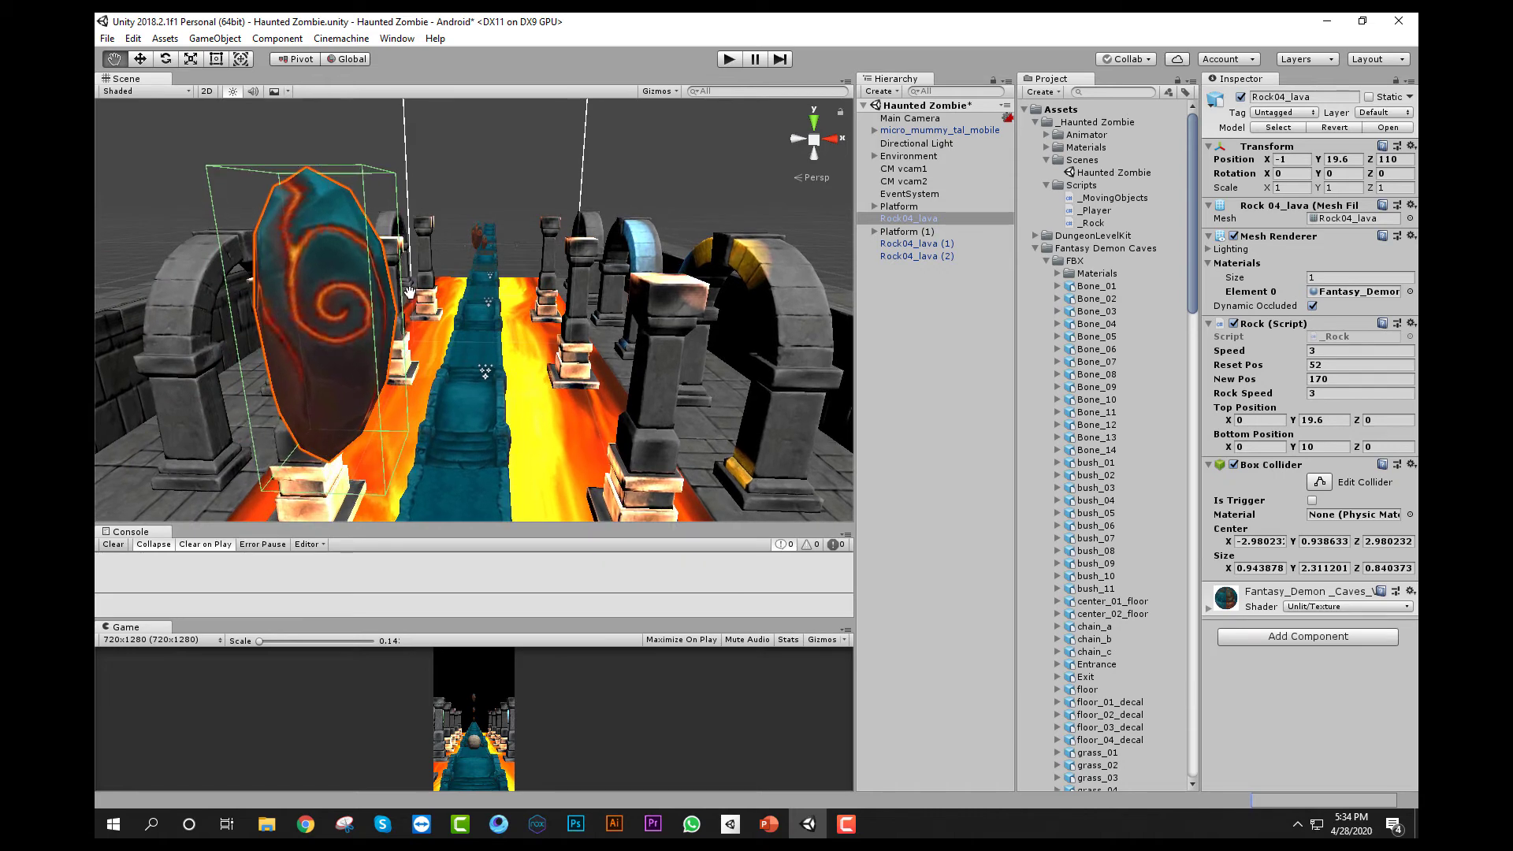
{"action": "scroll", "coordinate": [388, 309], "scroll_direction": "down", "scroll_amount": 3}
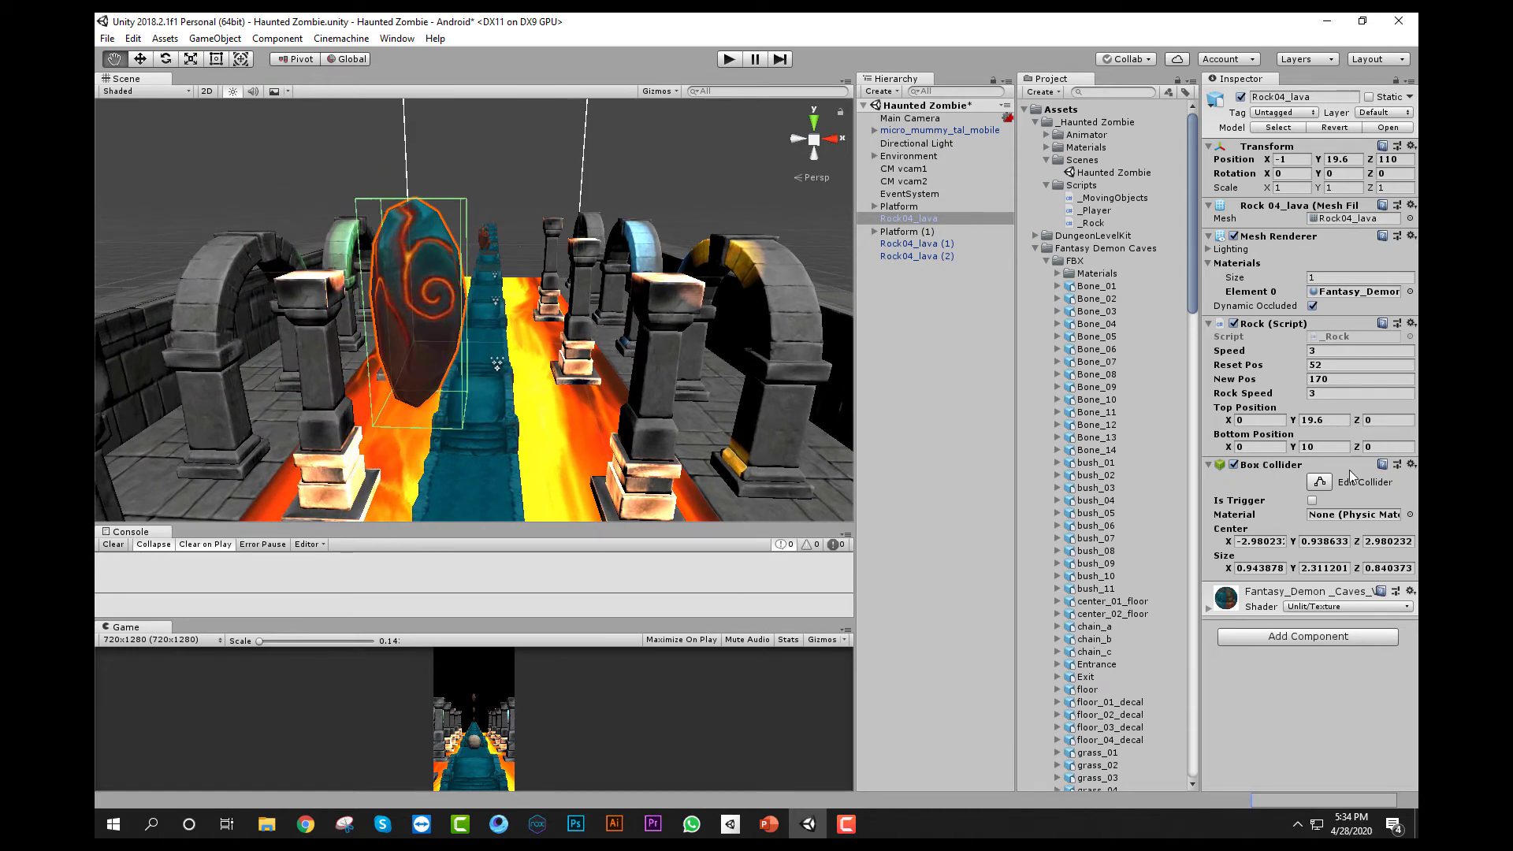
{"action": "left_click", "coordinate": [1325, 484]}
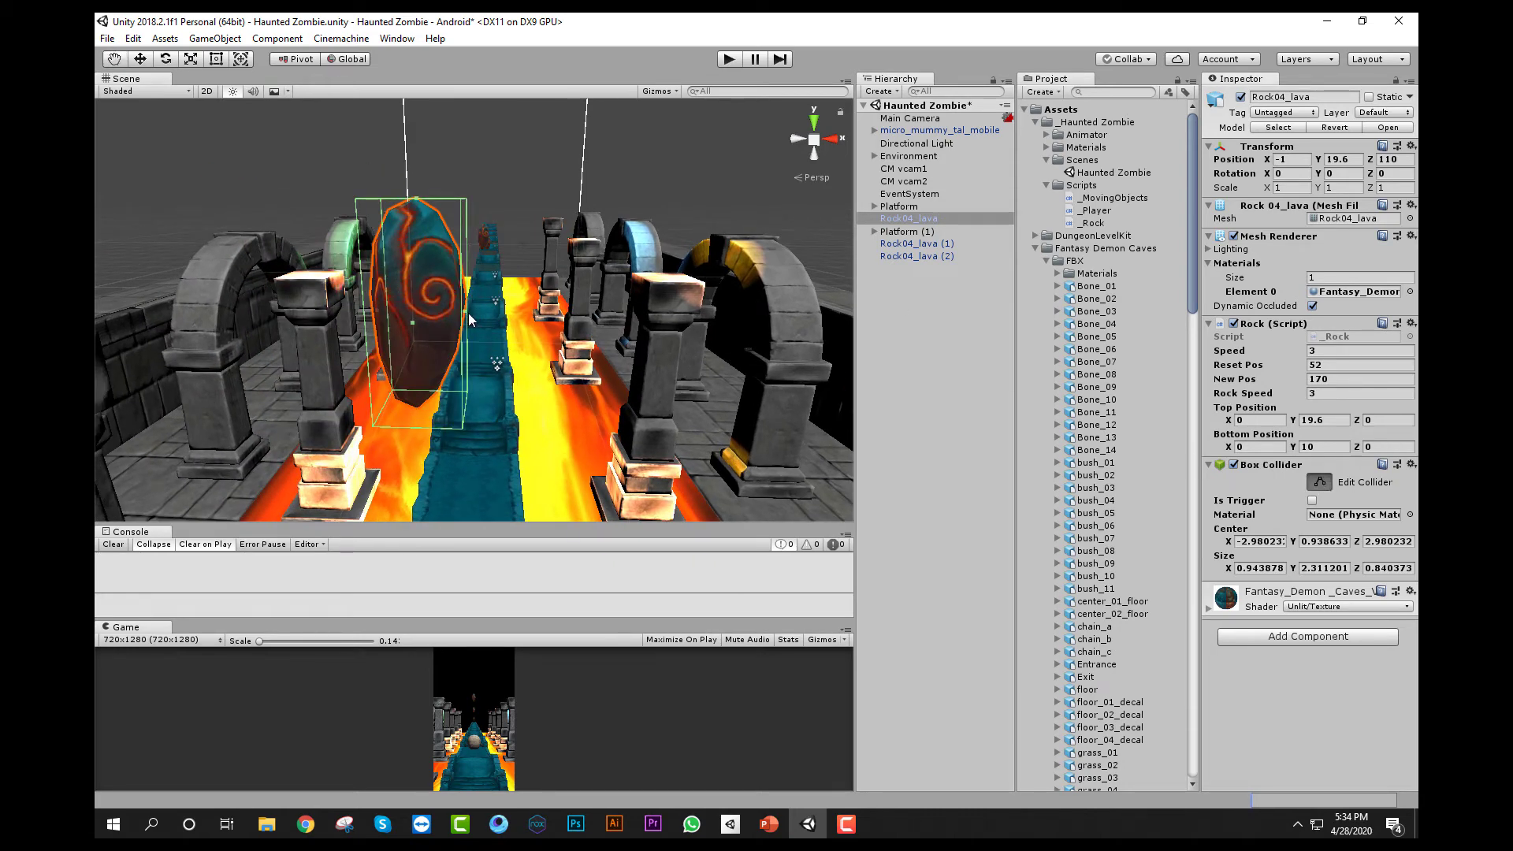
{"action": "left_click_drag", "start_coordinate": [468, 313], "coordinate": [460, 314]}
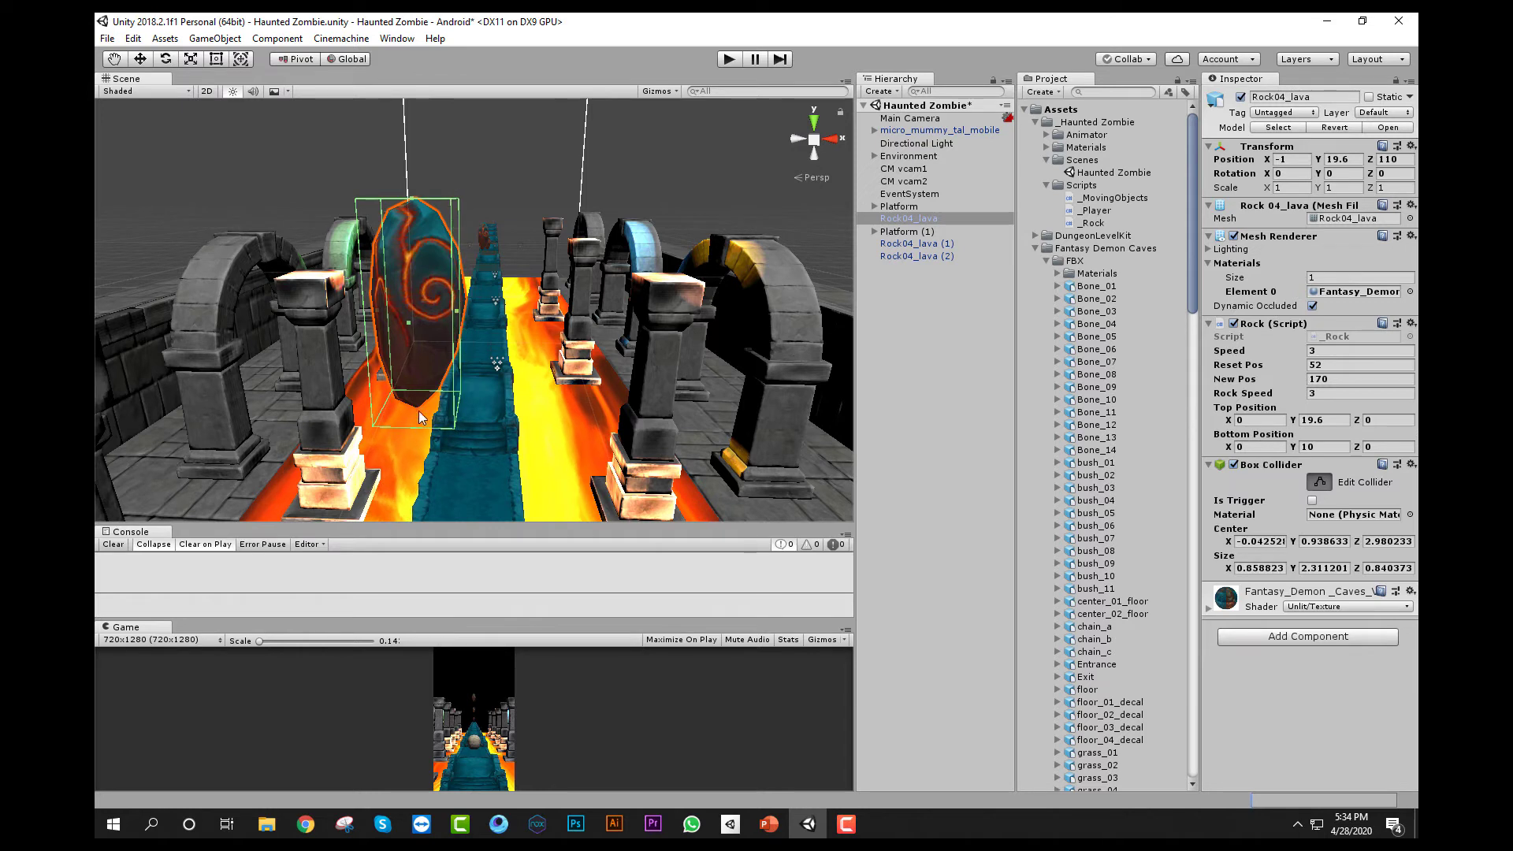
{"action": "left_click_drag", "start_coordinate": [420, 416], "coordinate": [421, 388]}
{"action": "left_click_drag", "start_coordinate": [422, 385], "coordinate": [422, 387]}
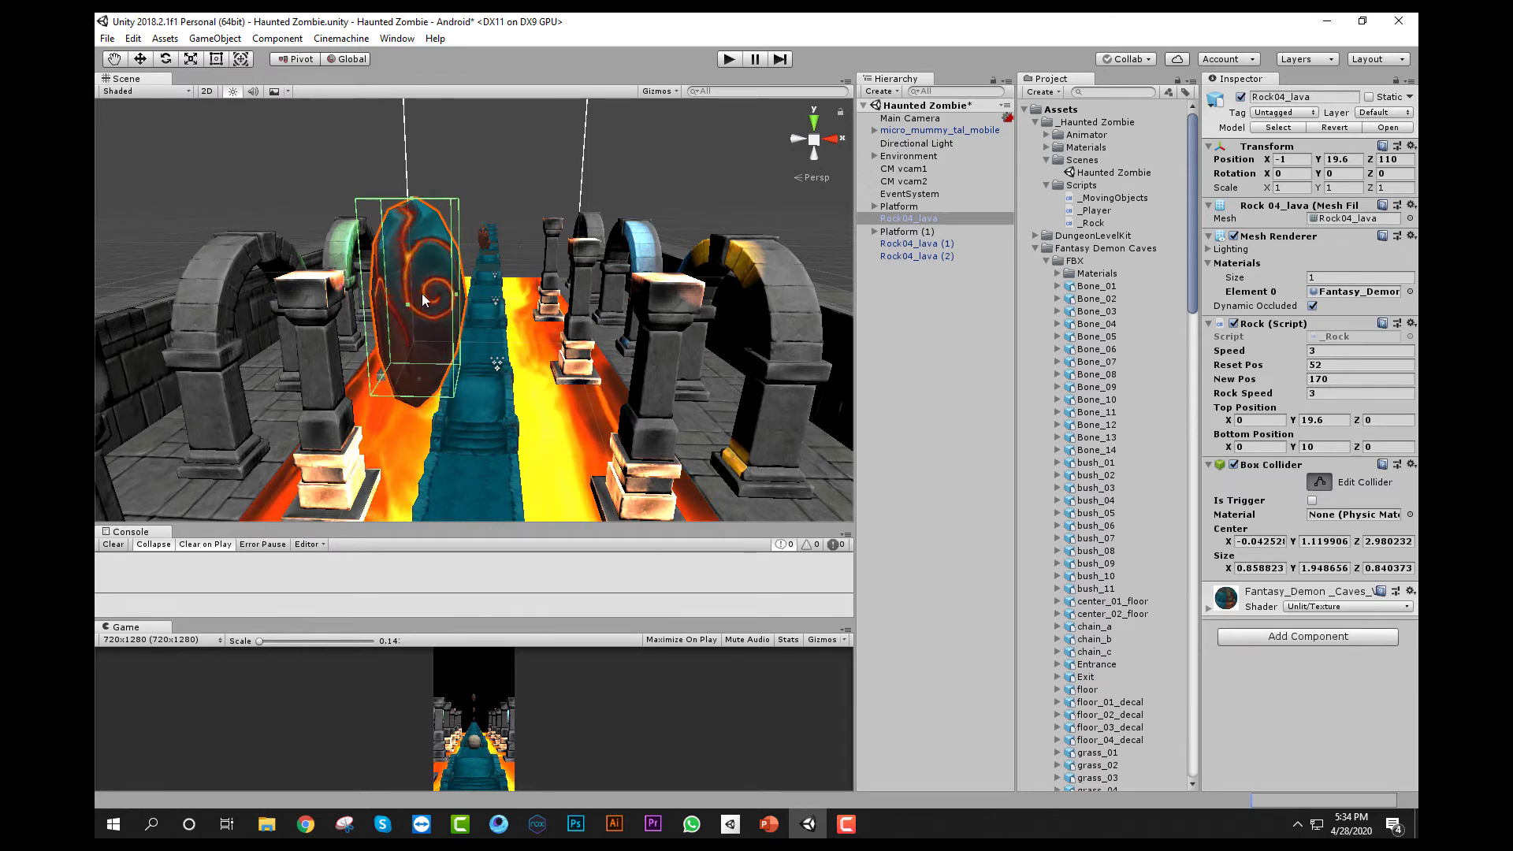
{"action": "scroll", "coordinate": [419, 292], "scroll_direction": "down", "scroll_amount": 3}
{"action": "right_click_drag", "start_coordinate": [418, 291], "coordinate": [453, 292]}
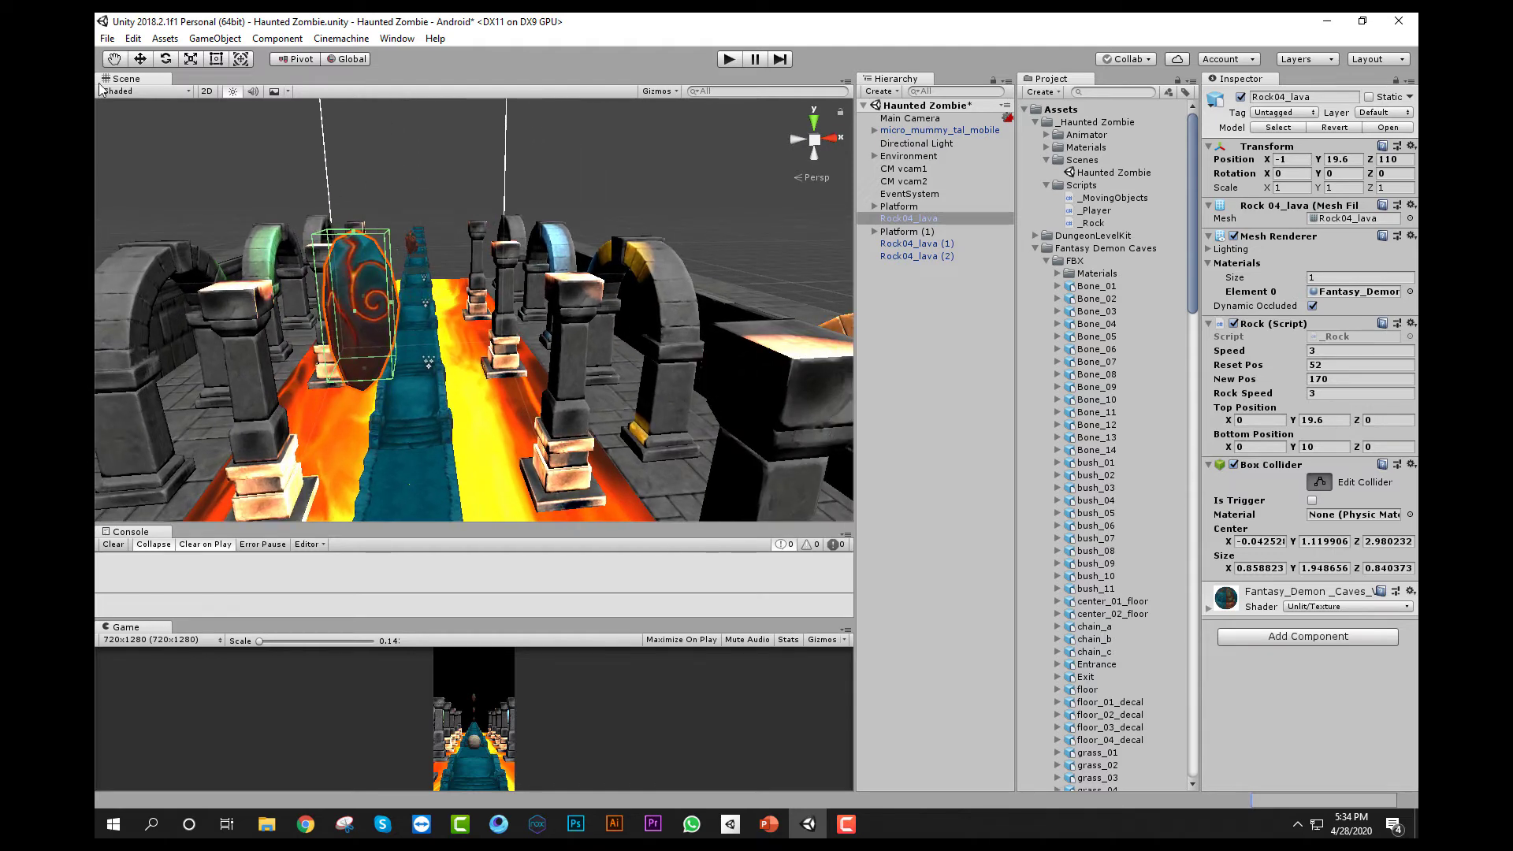
- Pull in one side face of Rock04_lava's box collider to an X size of about 0.77, and save the scene
{"action": "left_click", "coordinate": [115, 58]}
{"action": "left_click_drag", "start_coordinate": [358, 316], "coordinate": [492, 315]}
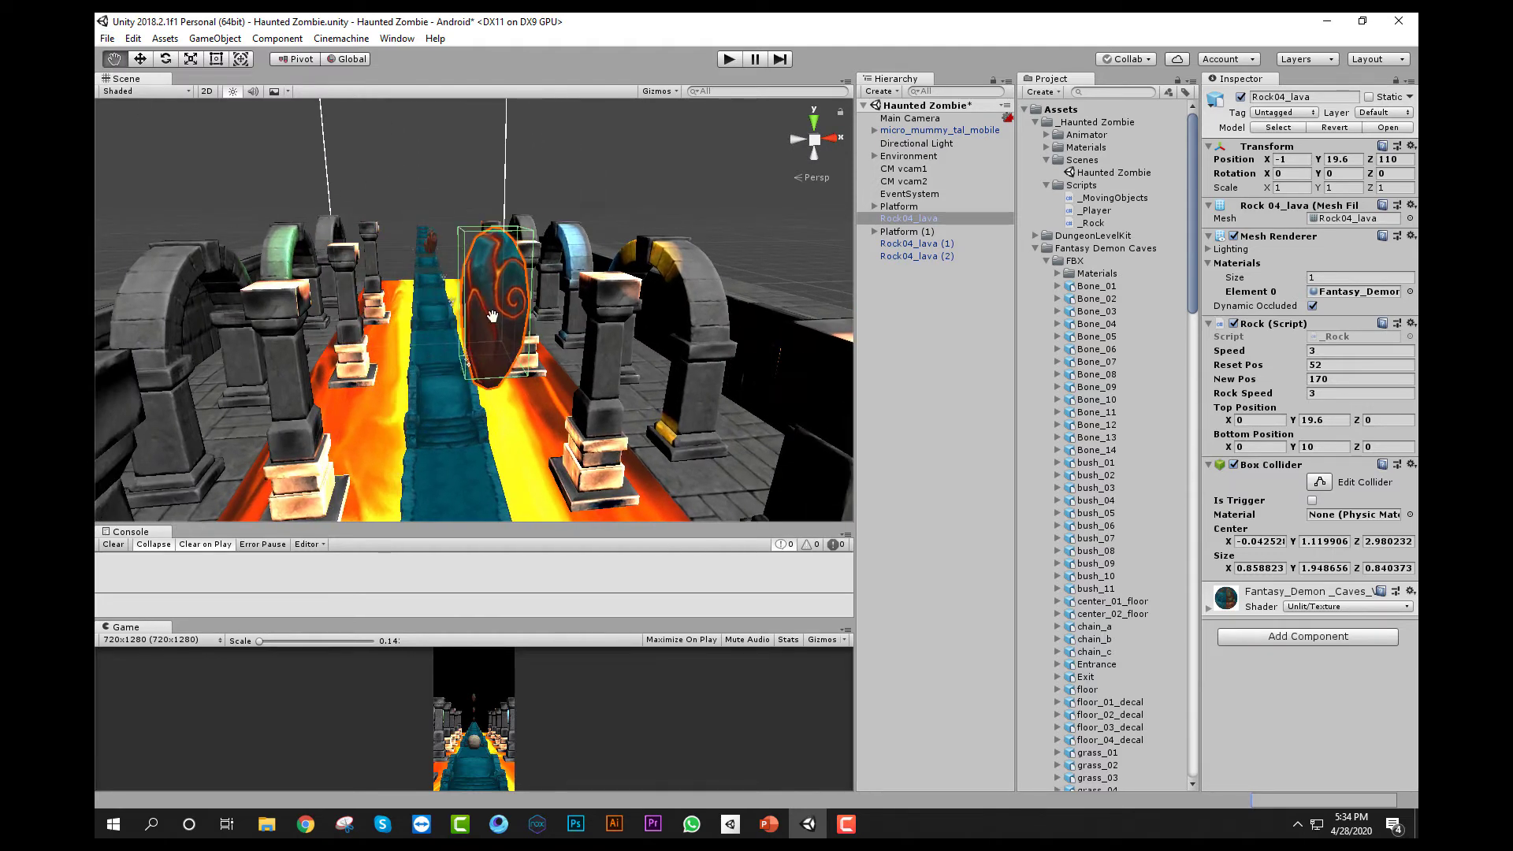
{"action": "left_click", "coordinate": [1320, 481]}
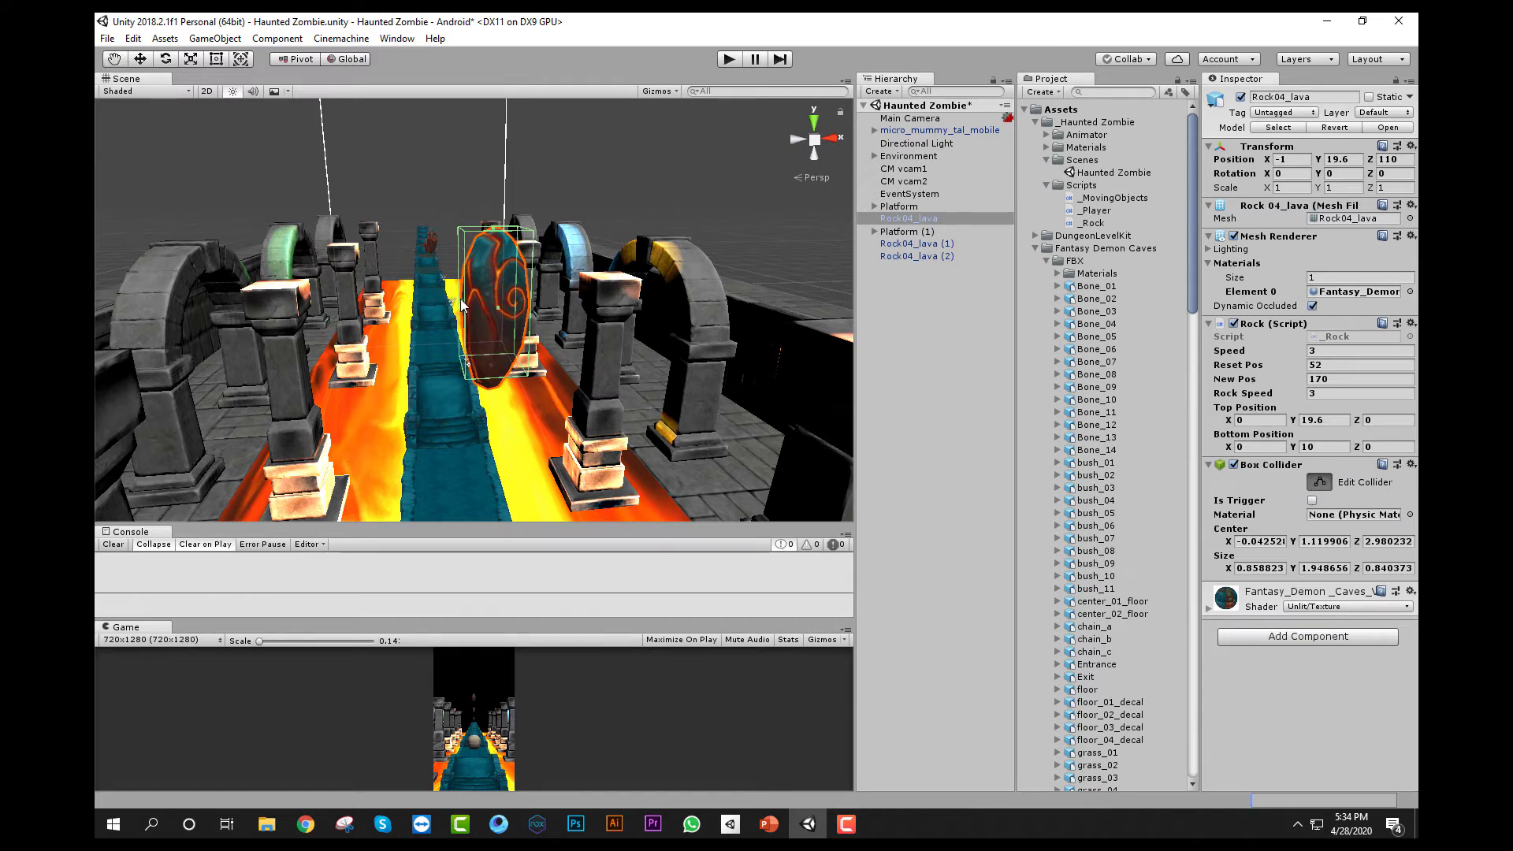
{"action": "left_click_drag", "start_coordinate": [465, 299], "coordinate": [468, 301]}
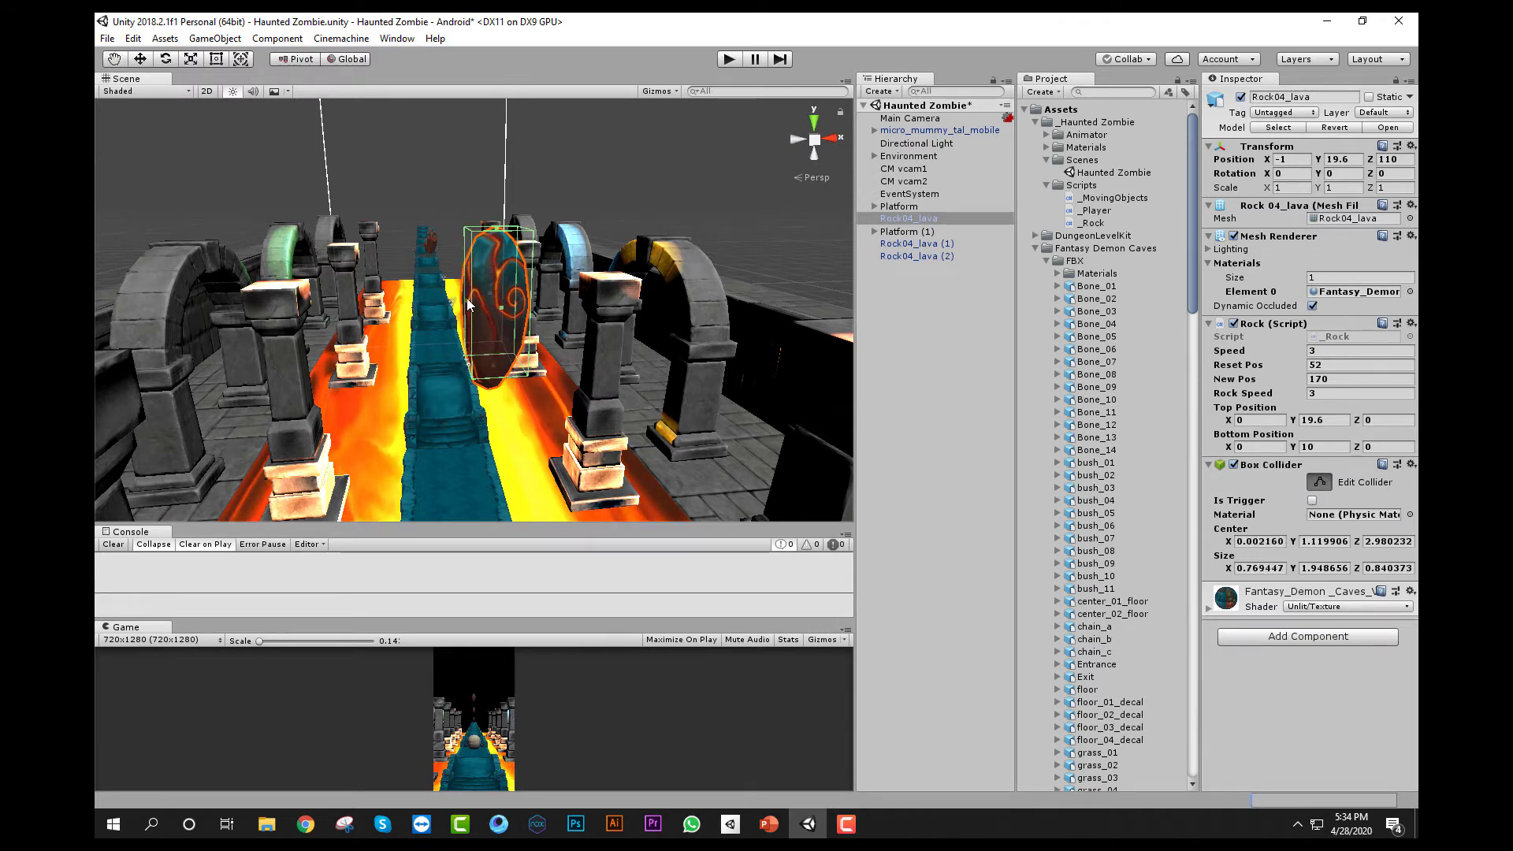
{"action": "key", "text": "ctrl+s"}
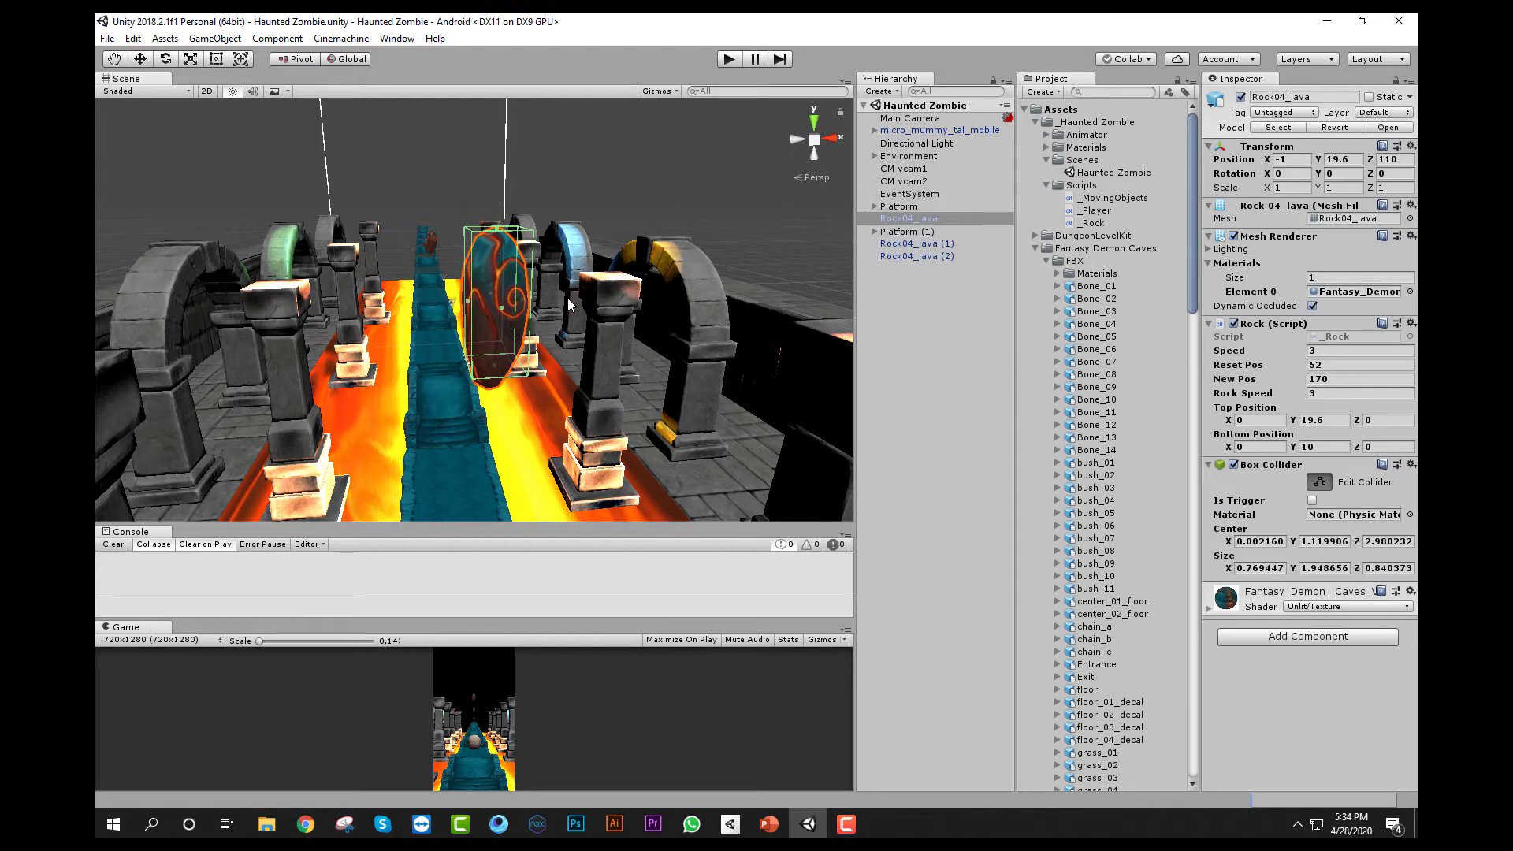
- Add a Rigidbody component to Rock04_lava and play-test how the rock behaves with gravity
{"action": "left_click", "coordinate": [274, 38]}
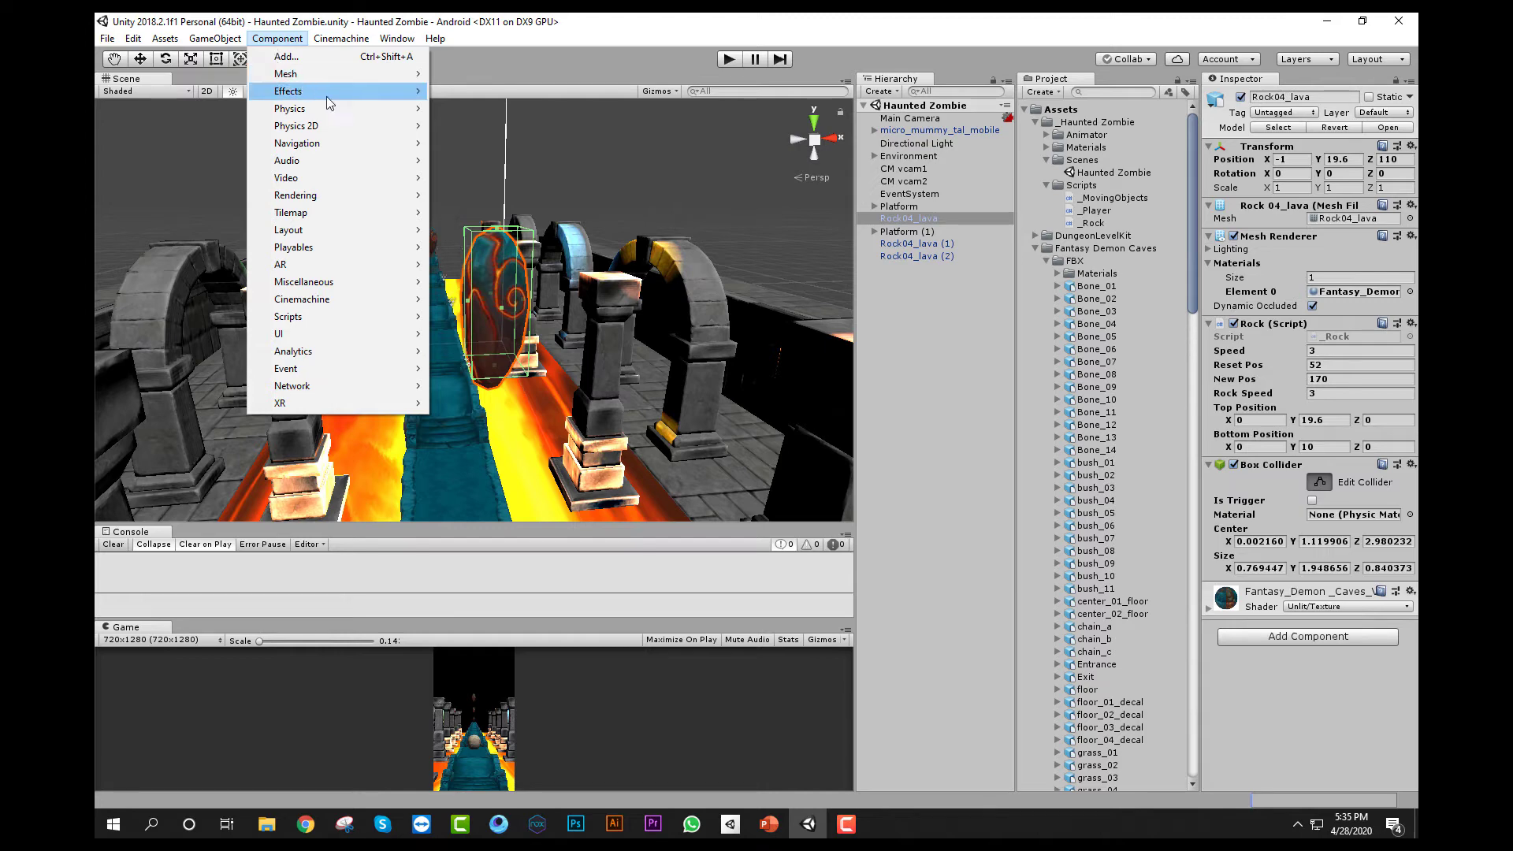
{"action": "mouse_move", "coordinate": [398, 108]}
{"action": "left_click", "coordinate": [481, 110]}
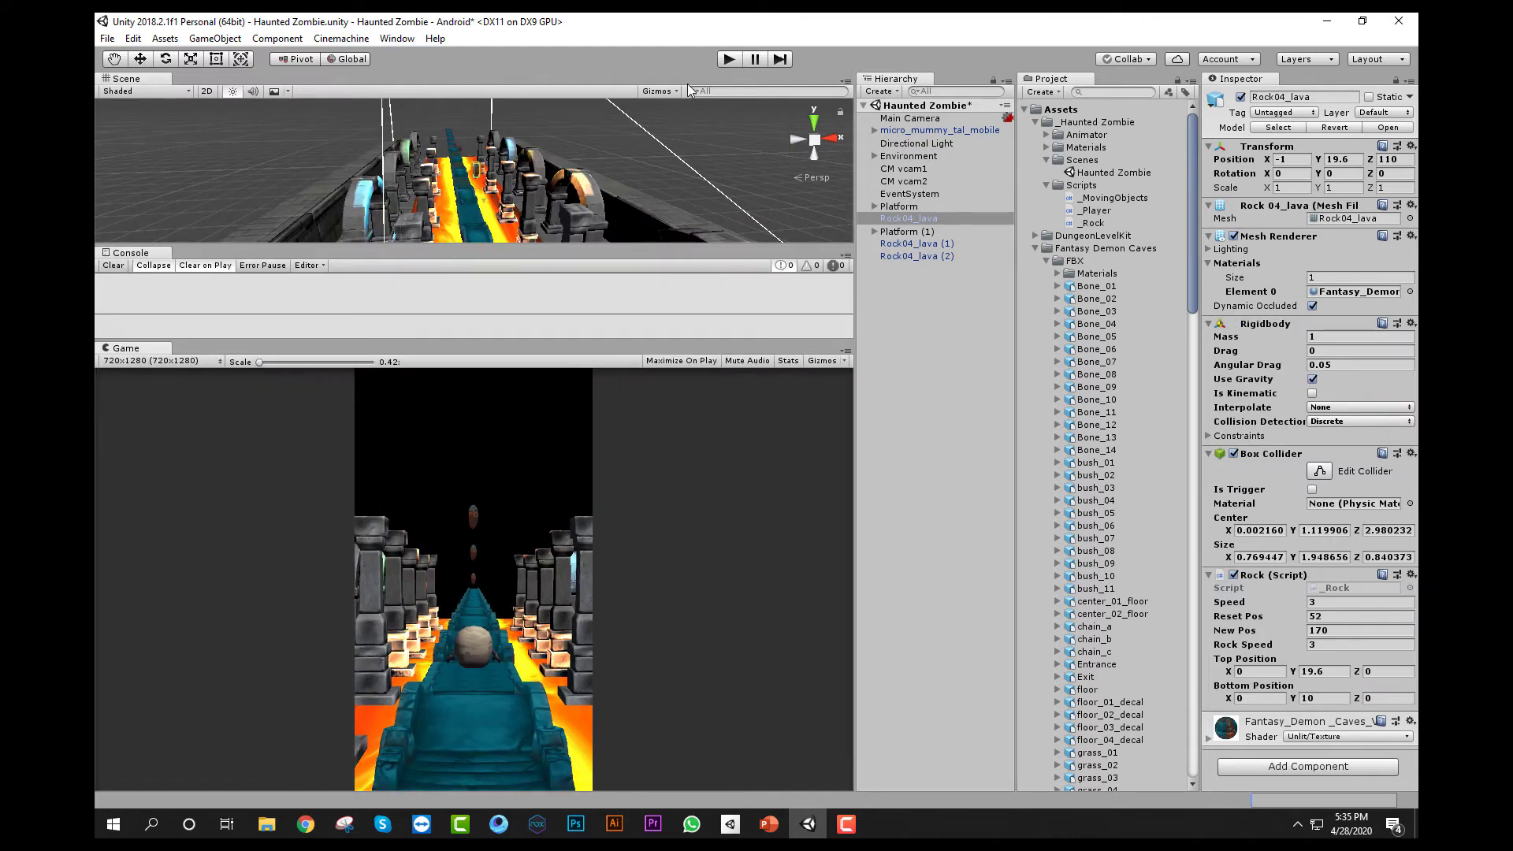
{"action": "left_click", "coordinate": [728, 63]}
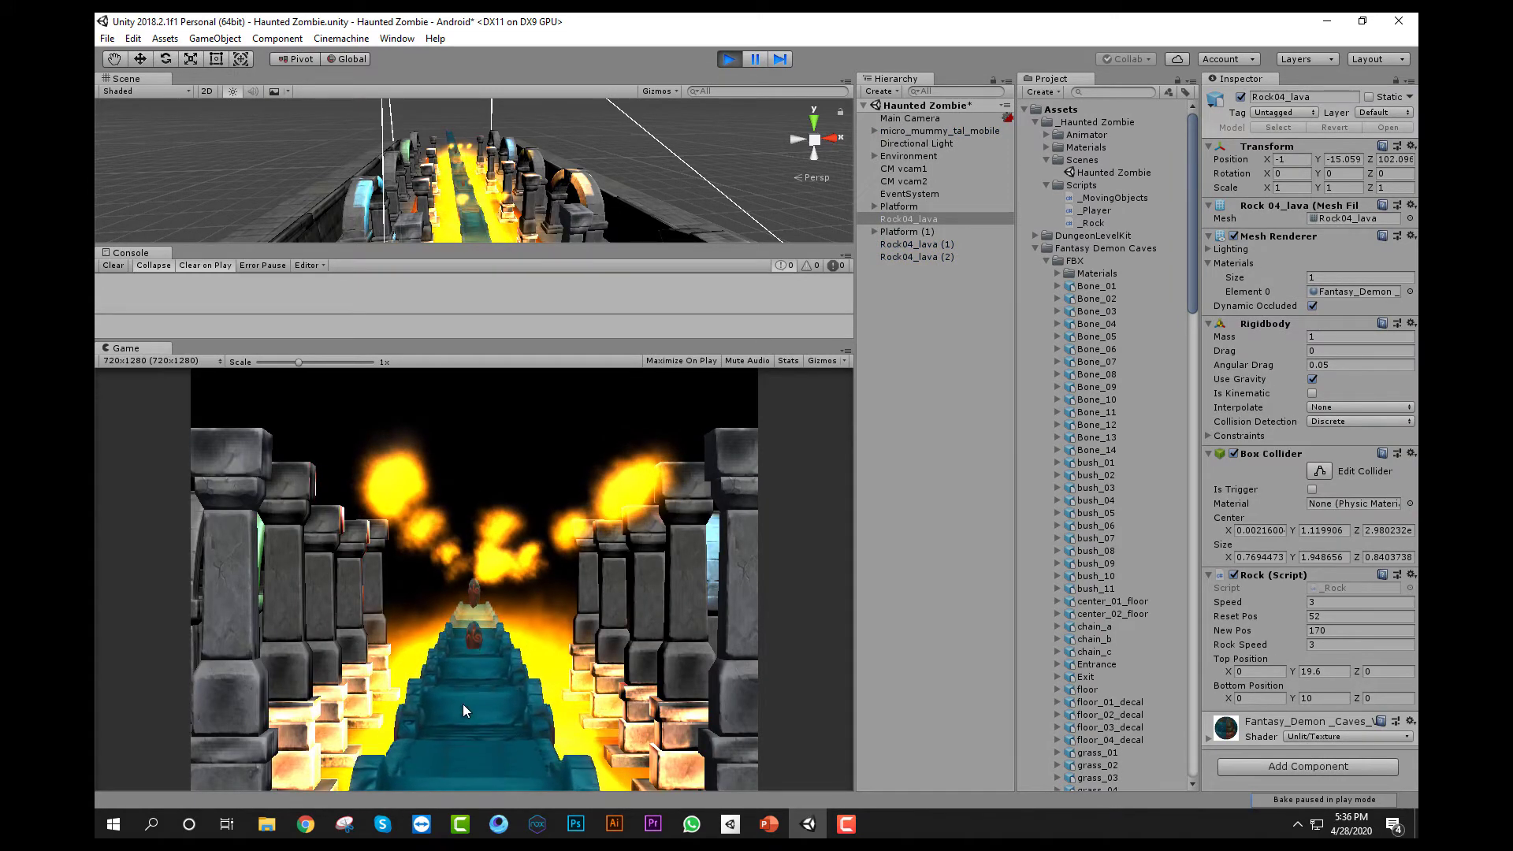
{"action": "left_click", "coordinate": [729, 59]}
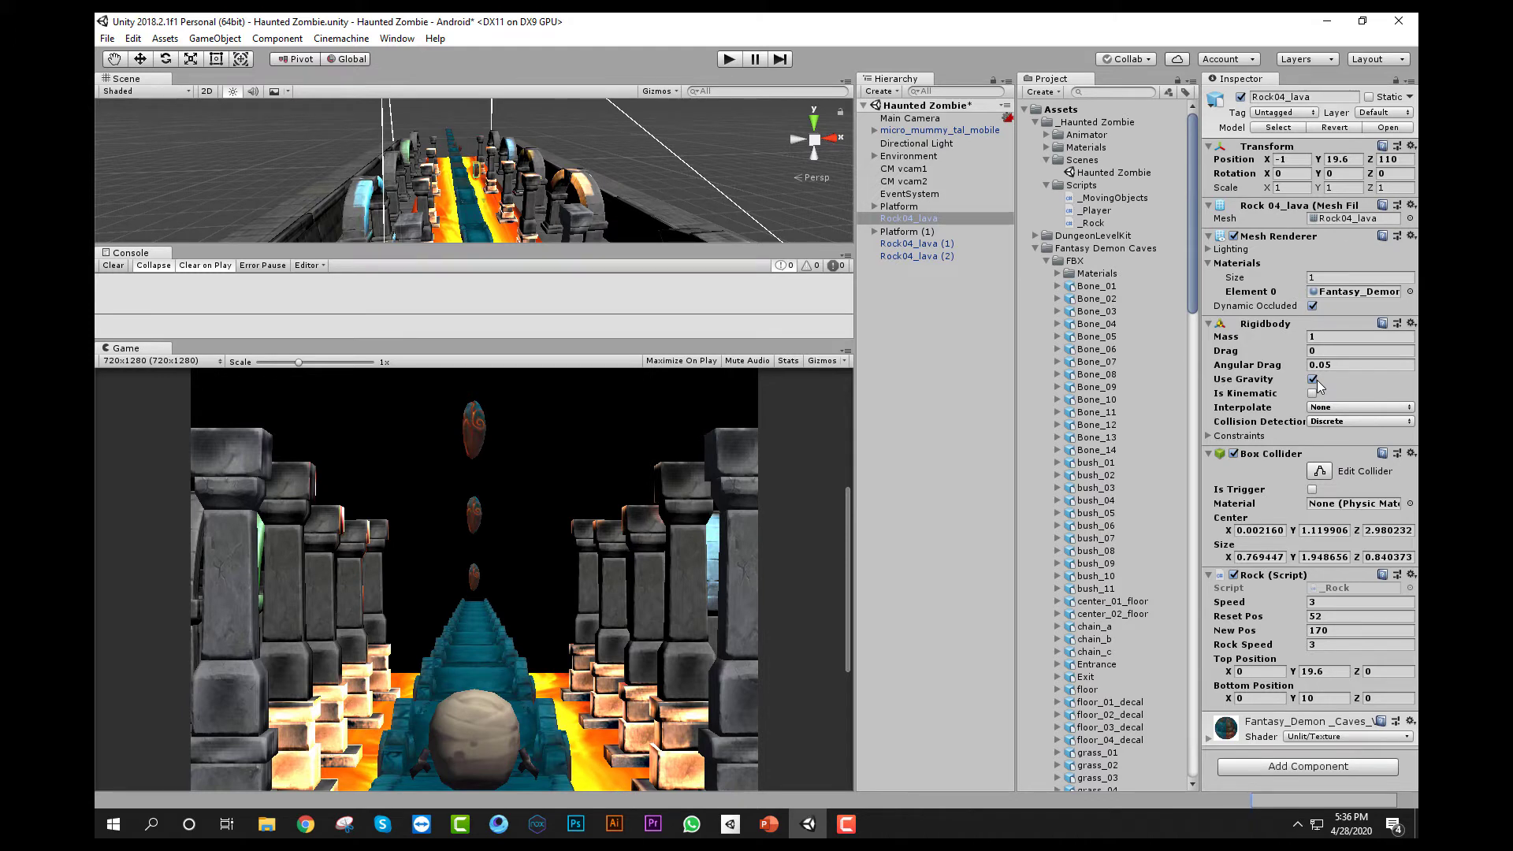
- Turn off Use Gravity and enable Is Kinematic on Rock04_lava's Rigidbody, and save the scene
{"action": "left_click", "coordinate": [940, 221]}
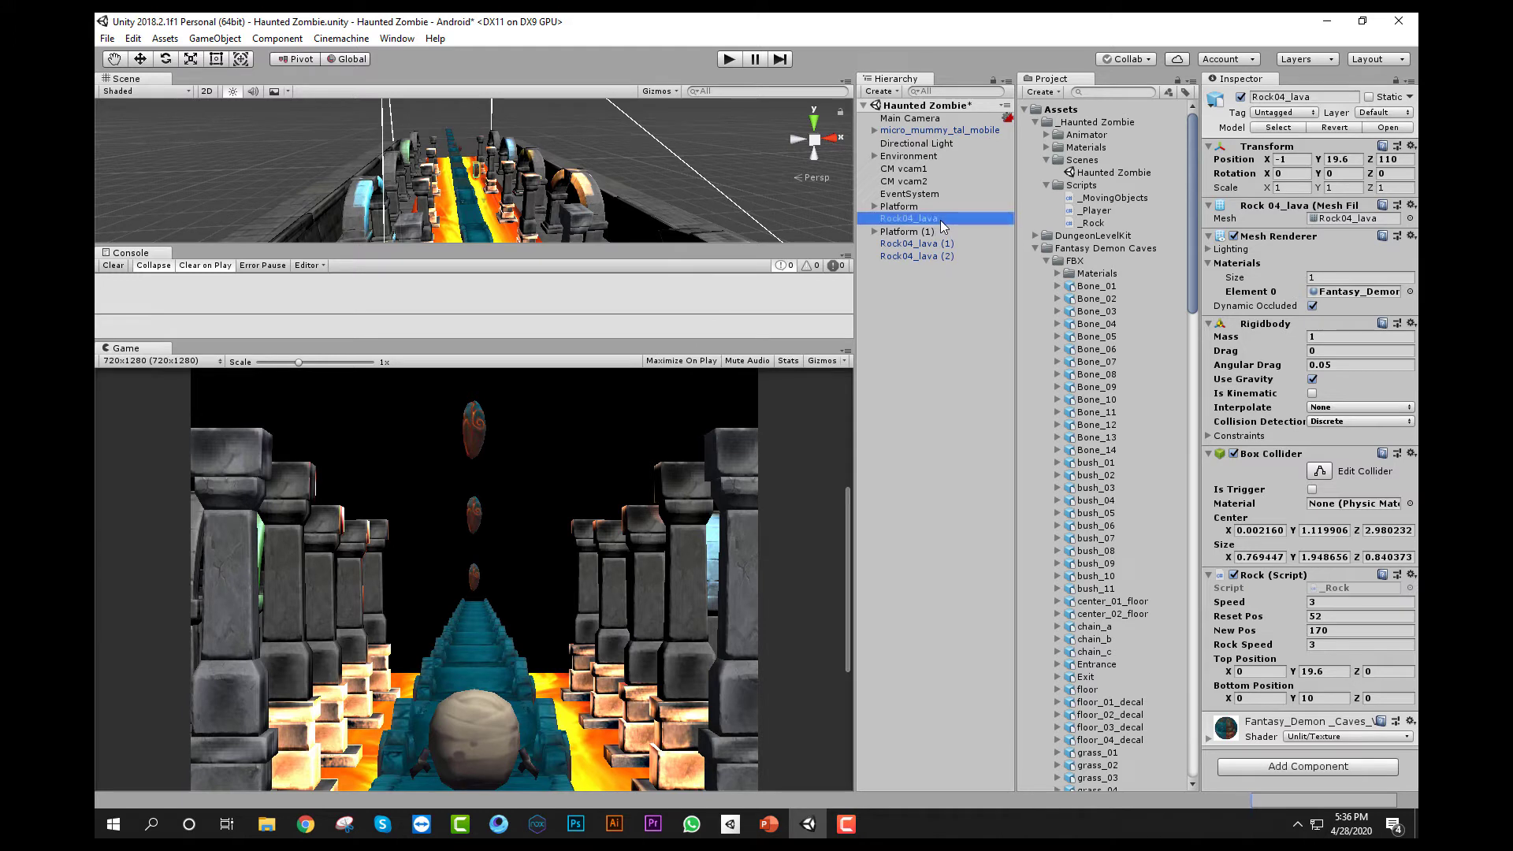
{"action": "left_click", "coordinate": [1312, 382]}
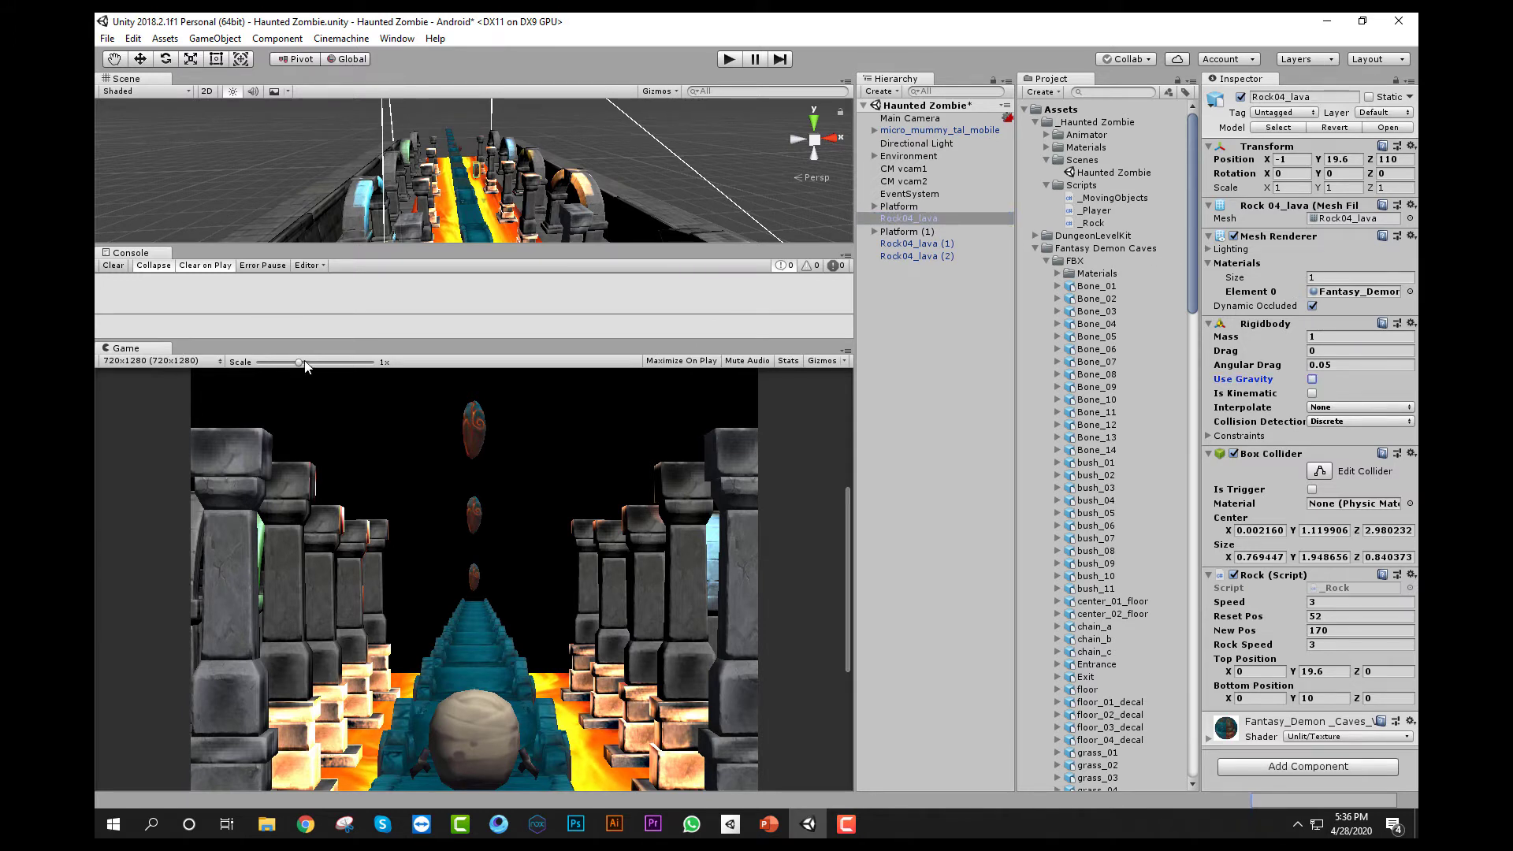
{"action": "left_click_drag", "start_coordinate": [301, 362], "coordinate": [227, 364]}
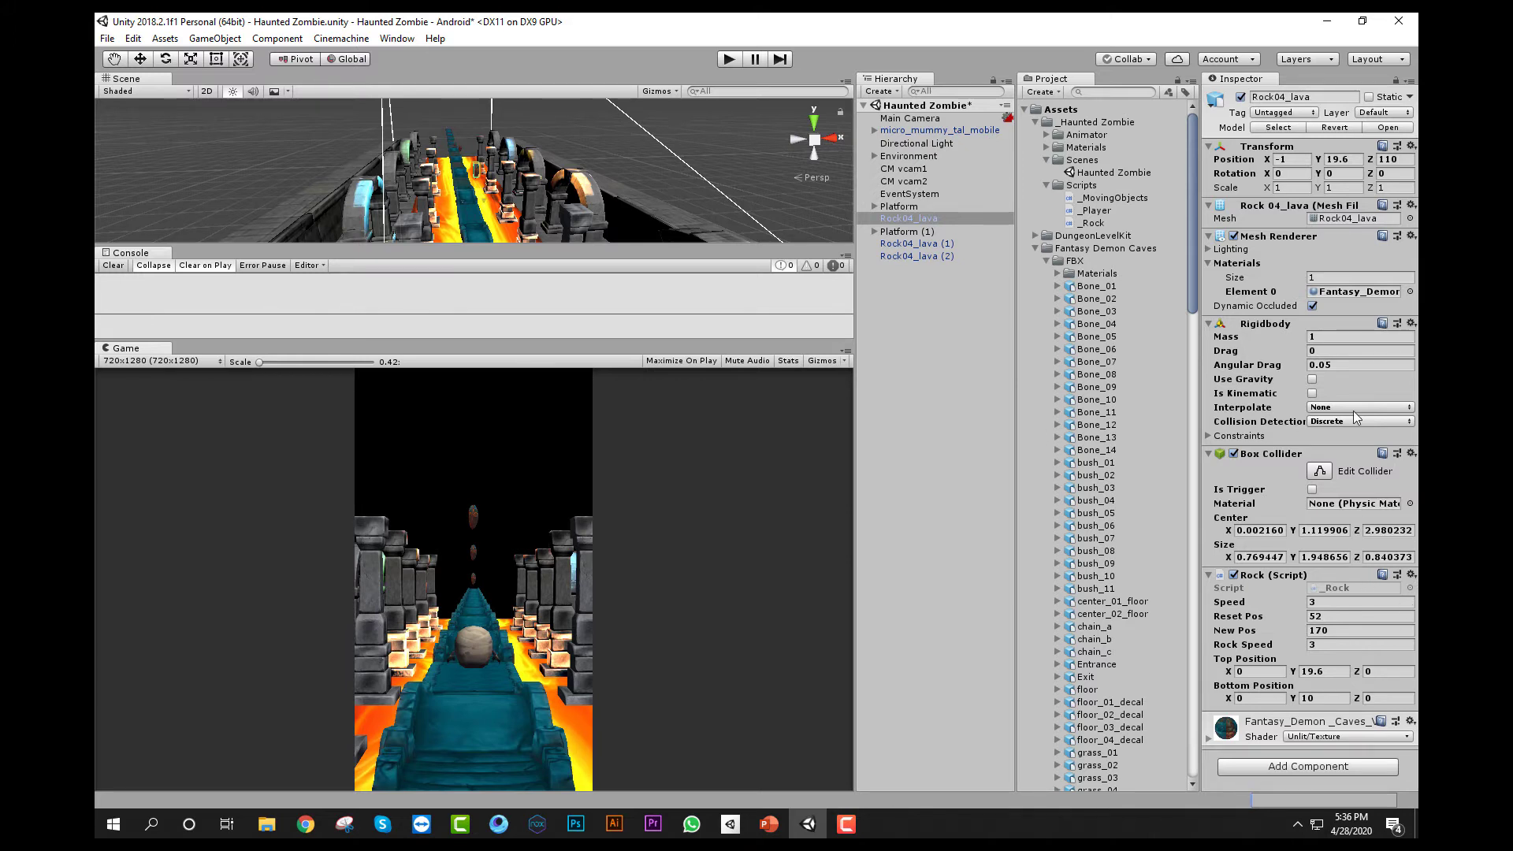
{"action": "left_click", "coordinate": [1311, 394]}
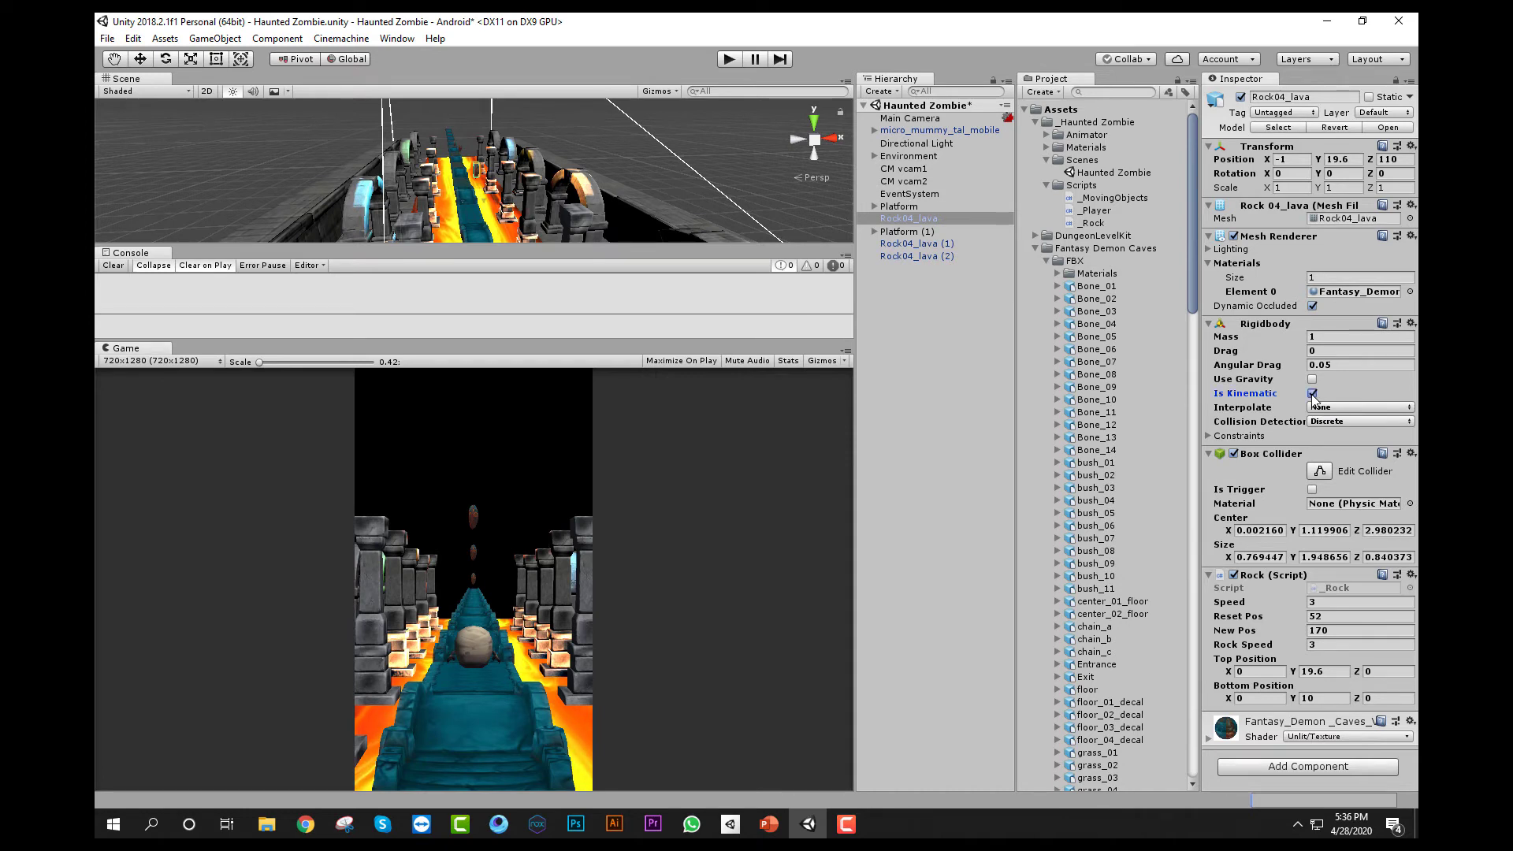
{"action": "key", "text": "ctrl+s"}
- Copy Rock04_lava's Box Collider and paste it as a new component onto Rock04_lava (1) and Rock04_lava (2)
{"action": "left_click", "coordinate": [1412, 454]}
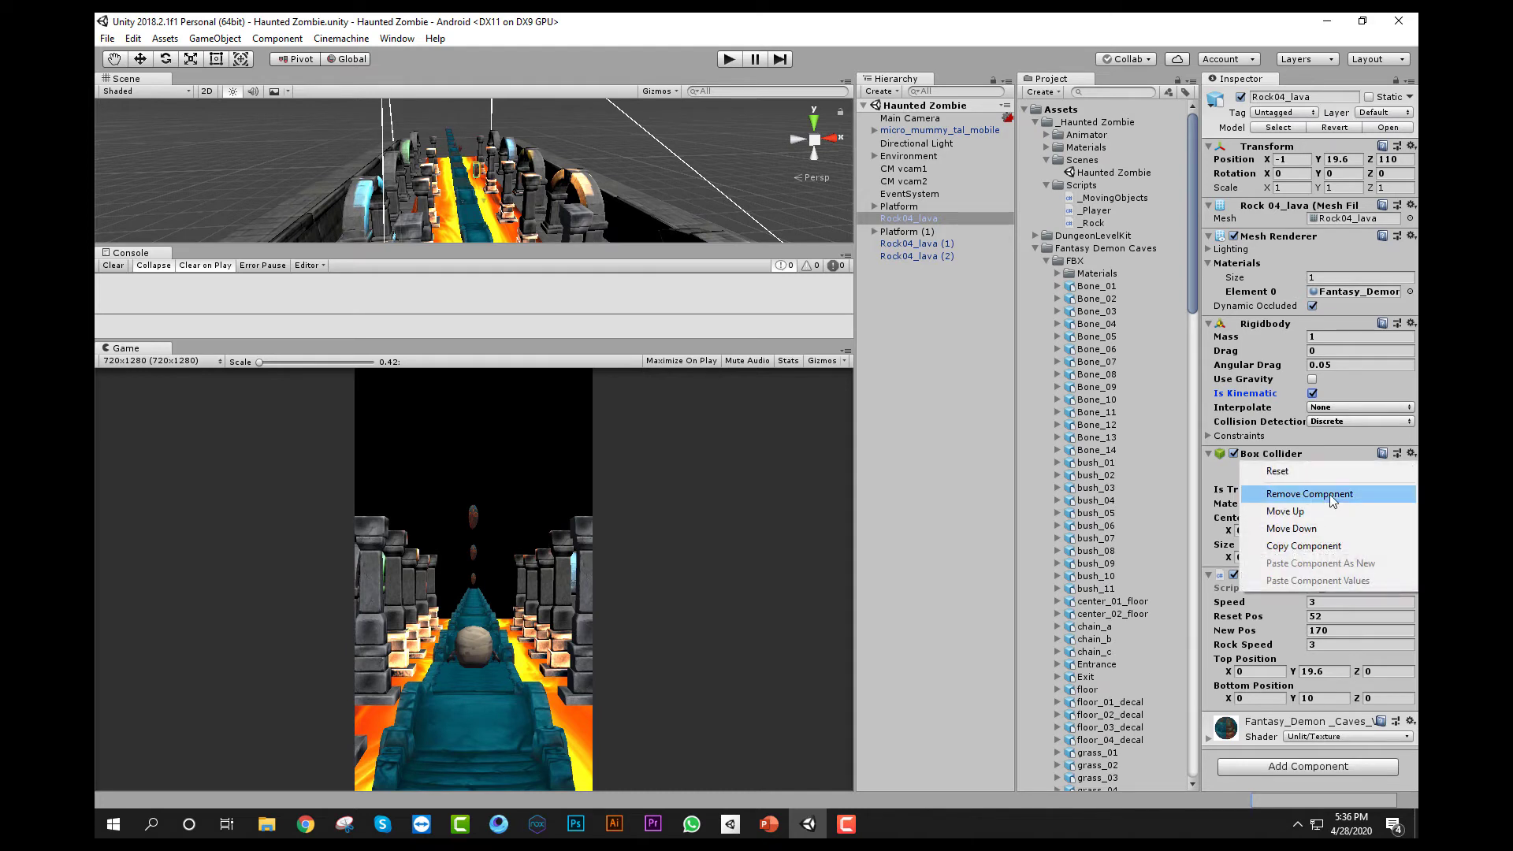
{"action": "left_click", "coordinate": [1303, 546]}
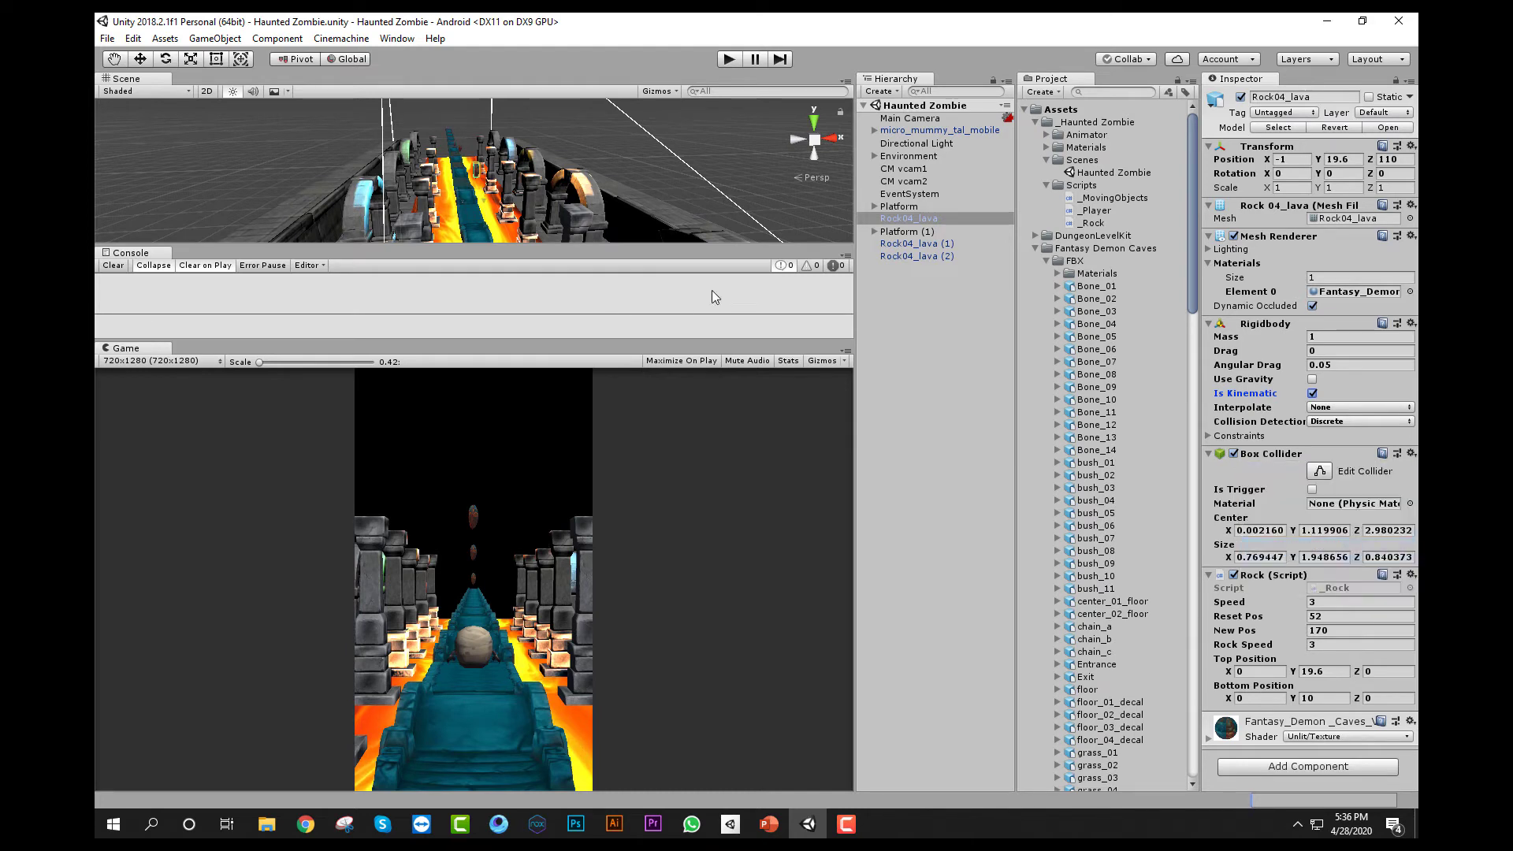
{"action": "left_click", "coordinate": [914, 244]}
{"action": "left_click", "coordinate": [914, 256], "text": "shift"}
{"action": "left_click", "coordinate": [1412, 326]}
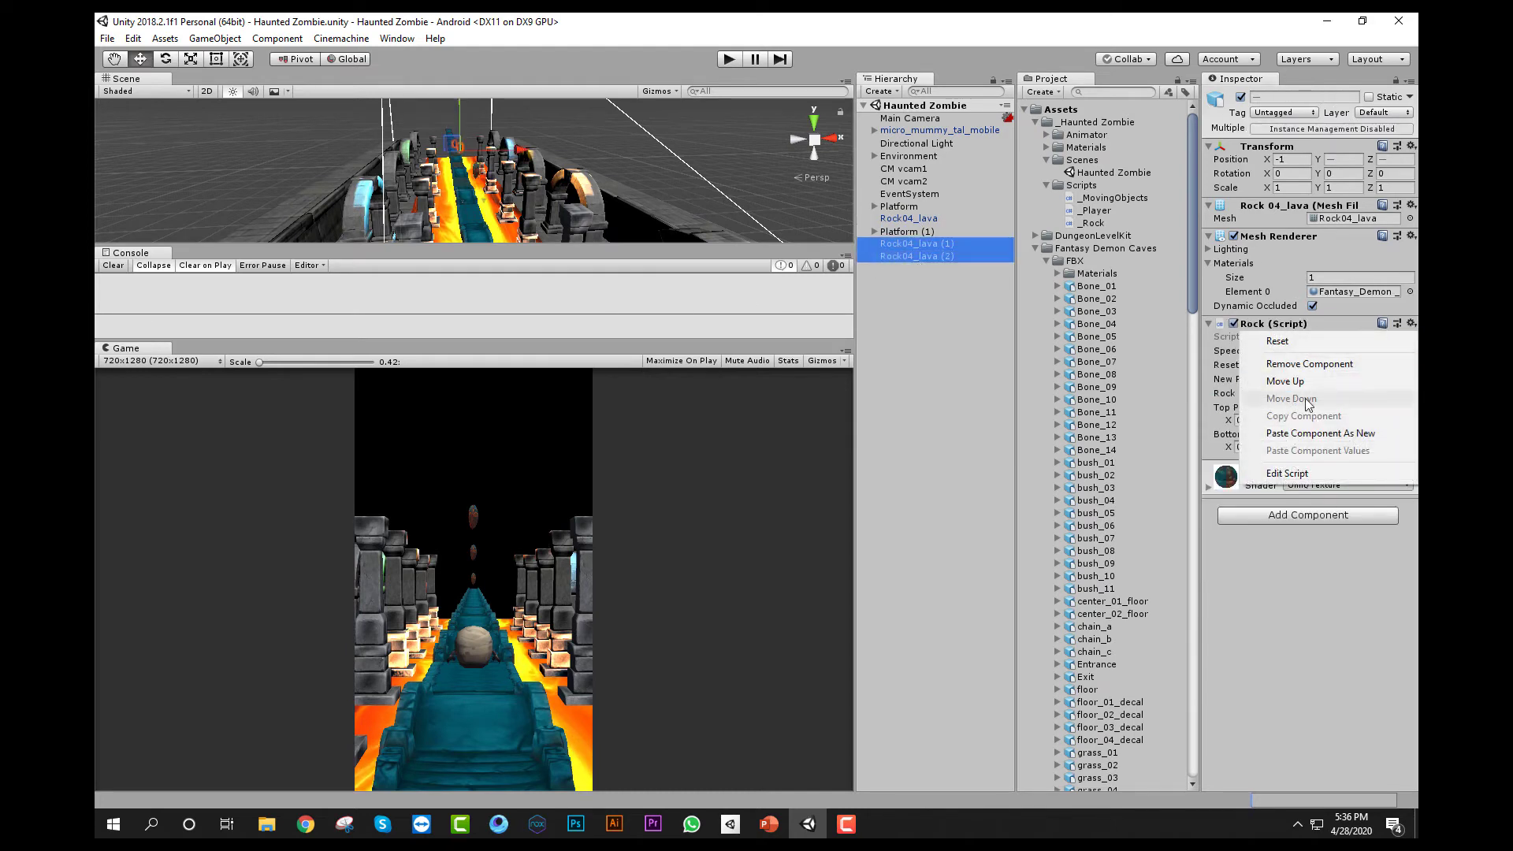
{"action": "left_click", "coordinate": [1332, 433]}
- Copy Rock04_lava's Rigidbody, paste it as a new component onto Rock04_lava (1) and Rock04_lava (2), and save the scene
{"action": "left_click", "coordinate": [922, 218]}
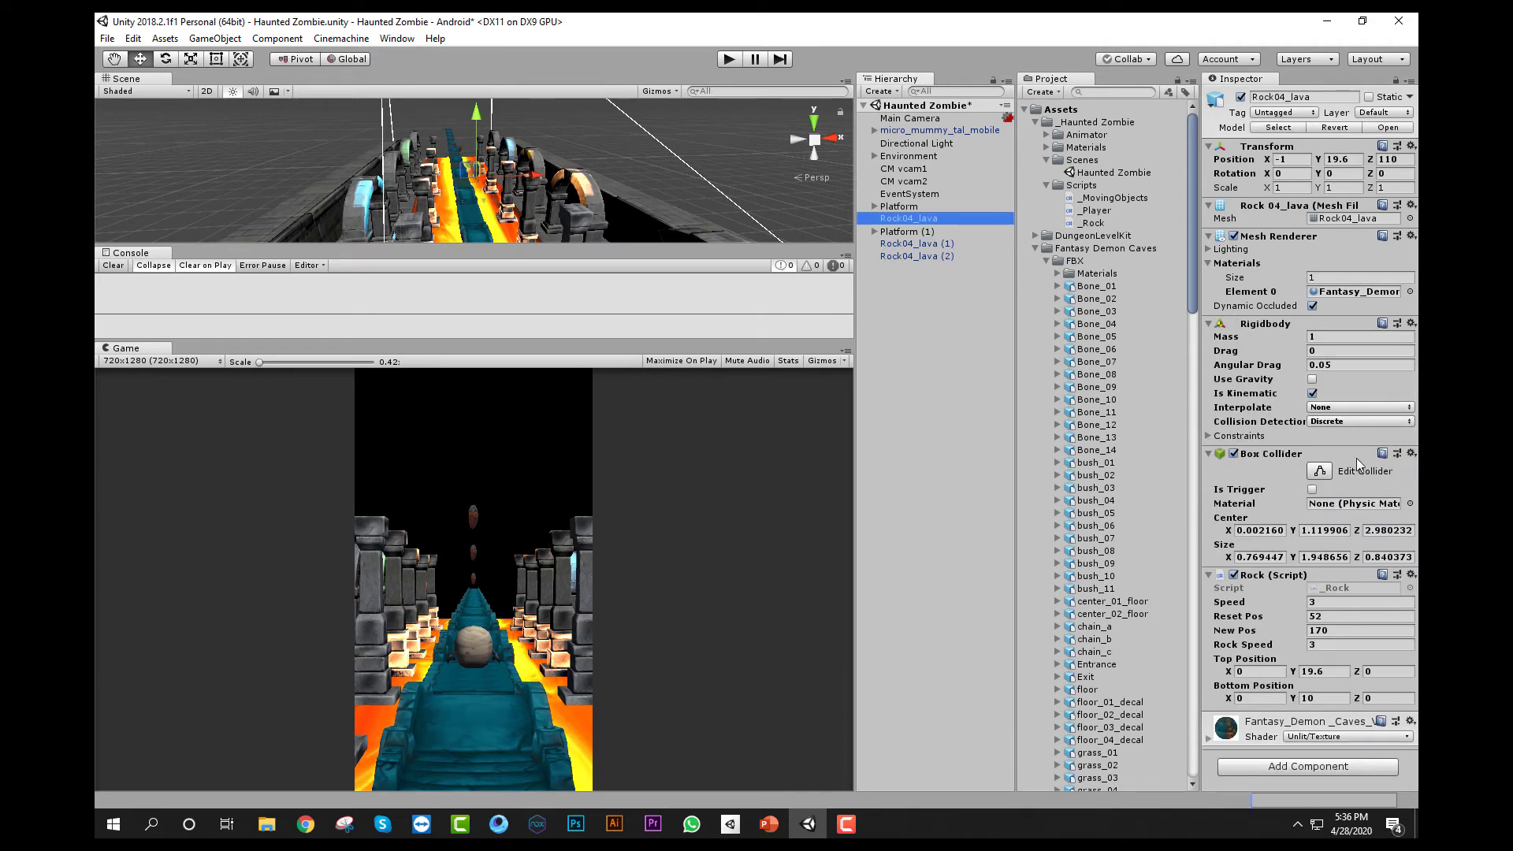
{"action": "left_click", "coordinate": [1411, 323]}
{"action": "left_click", "coordinate": [1339, 412]}
{"action": "left_click", "coordinate": [914, 244]}
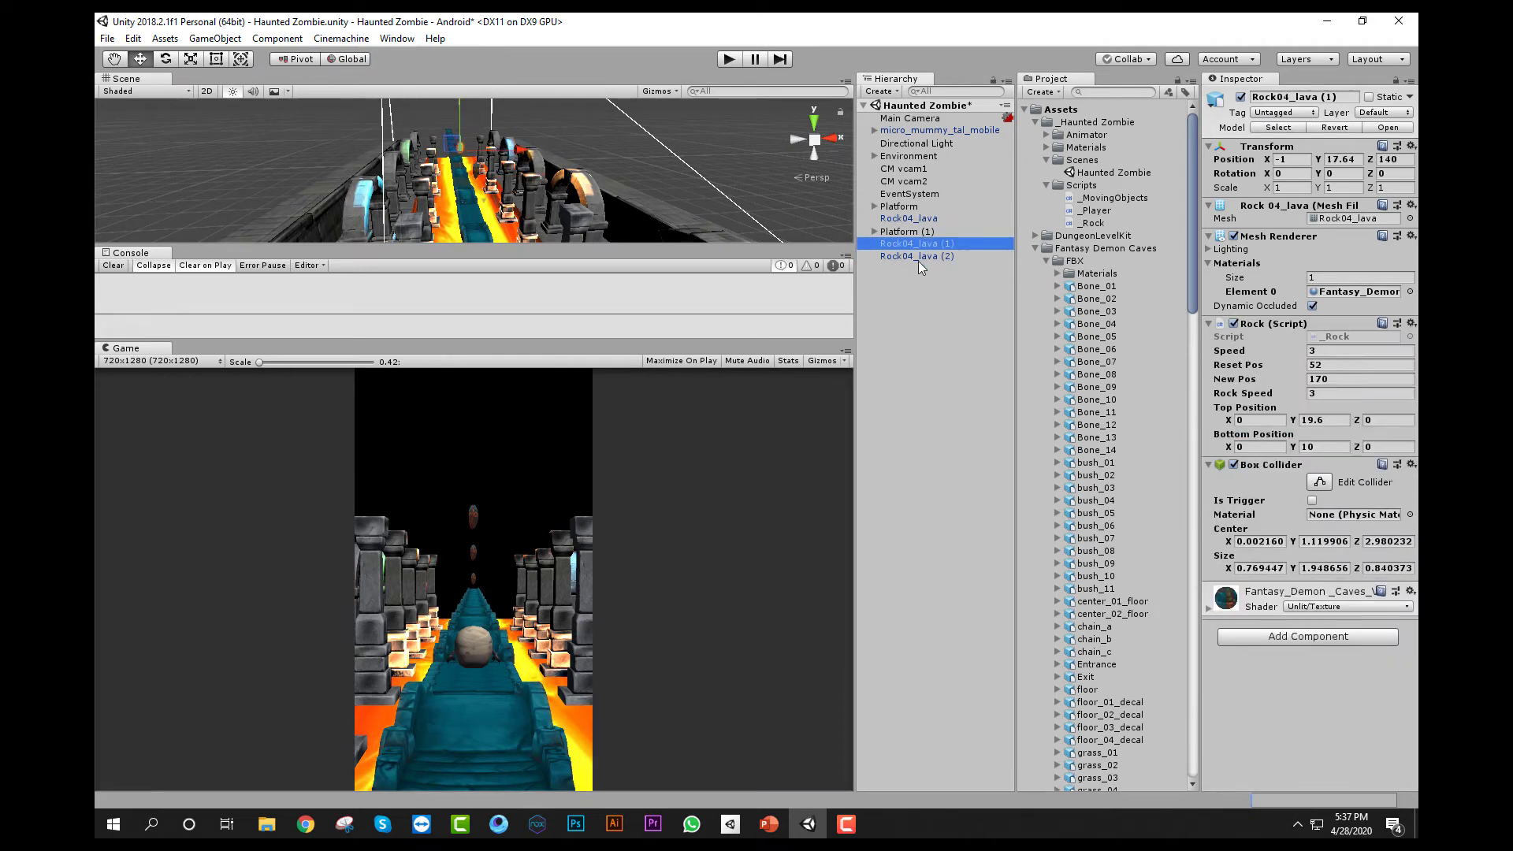
{"action": "left_click", "coordinate": [919, 257], "text": "shift"}
{"action": "left_click", "coordinate": [1411, 465]}
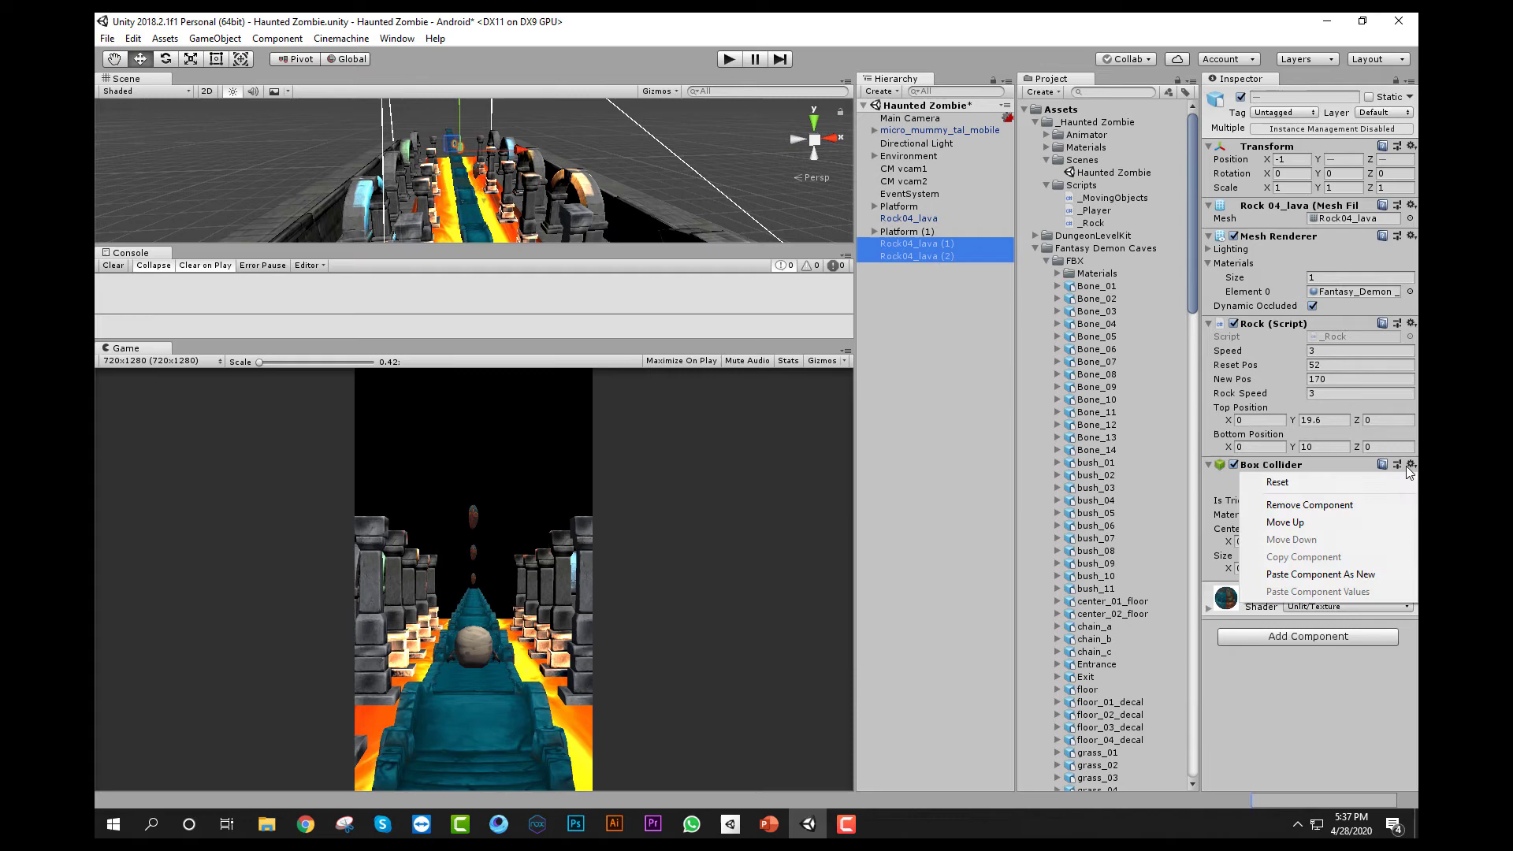
{"action": "left_click", "coordinate": [1343, 574]}
{"action": "key", "text": "ctrl+s"}
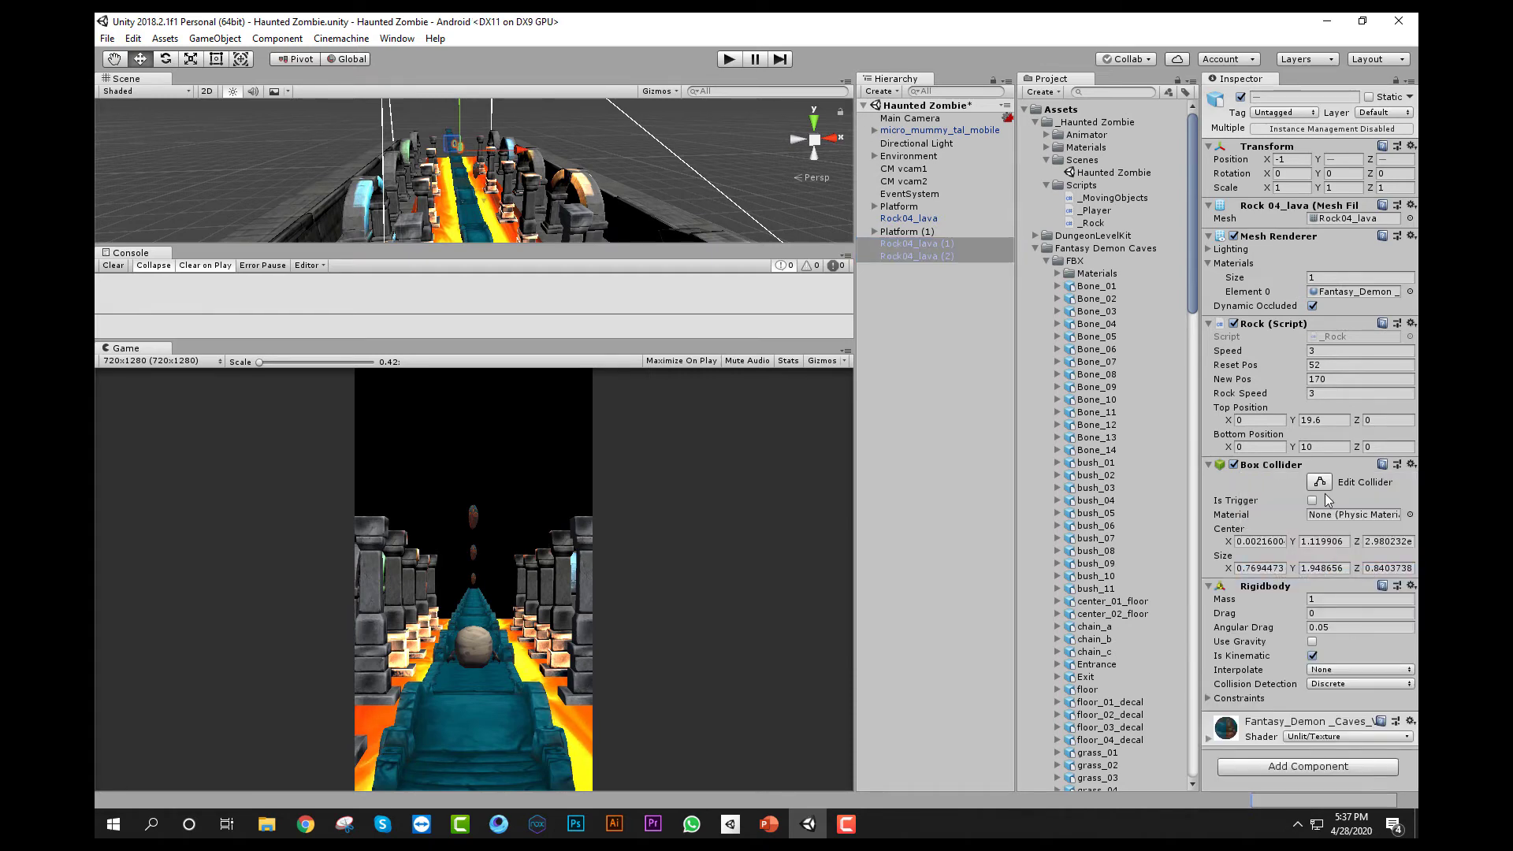
- Play-test the moving rocks in an enlarged game view scaled to about 0.40, and stop play mode
{"action": "right_click_drag", "start_coordinate": [260, 307], "coordinate": [475, 422]}
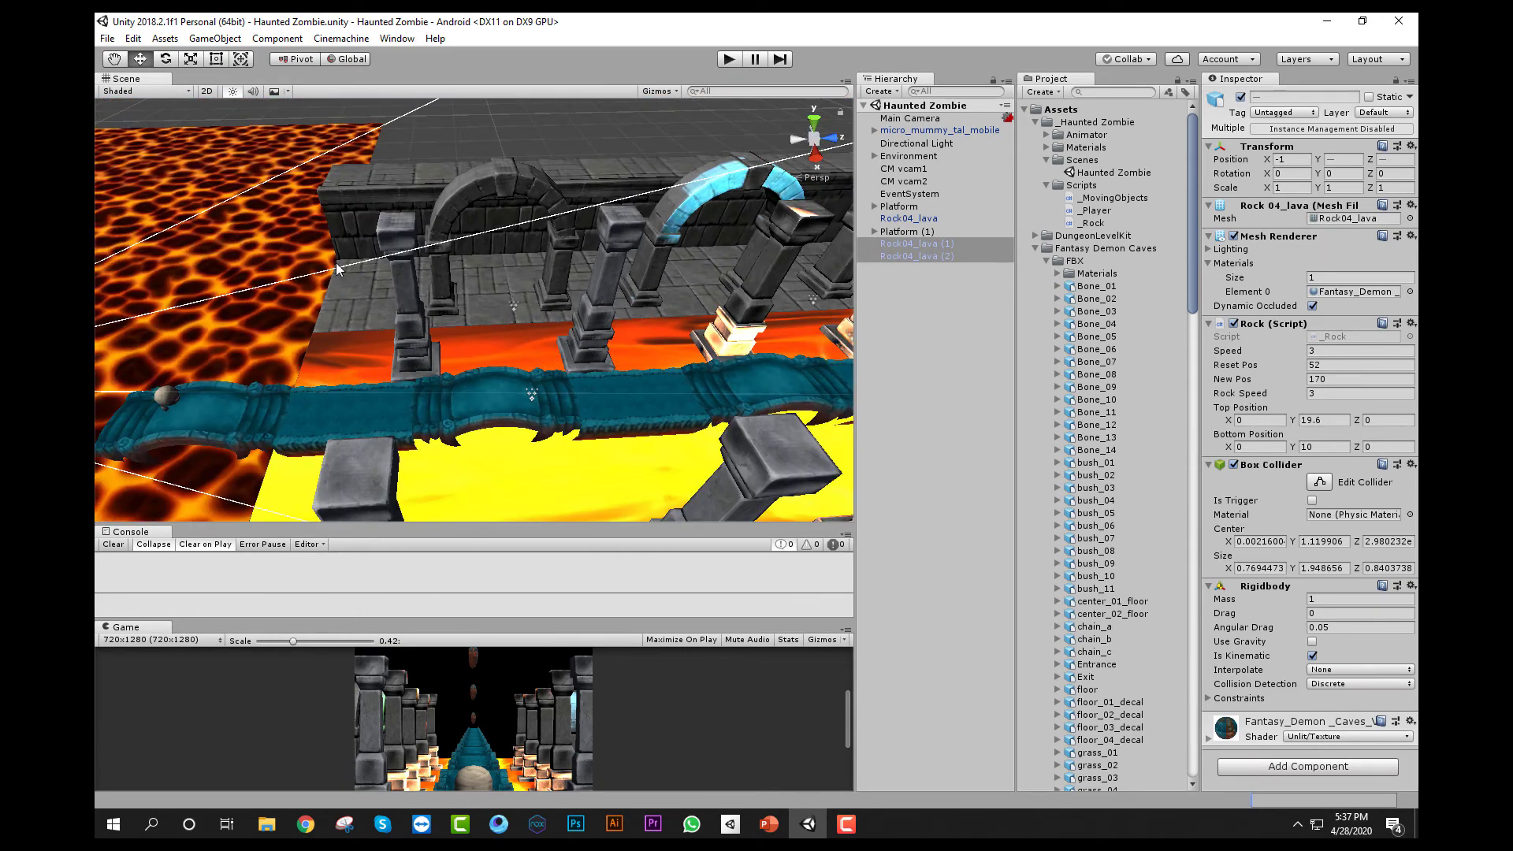
{"action": "left_click", "coordinate": [728, 59]}
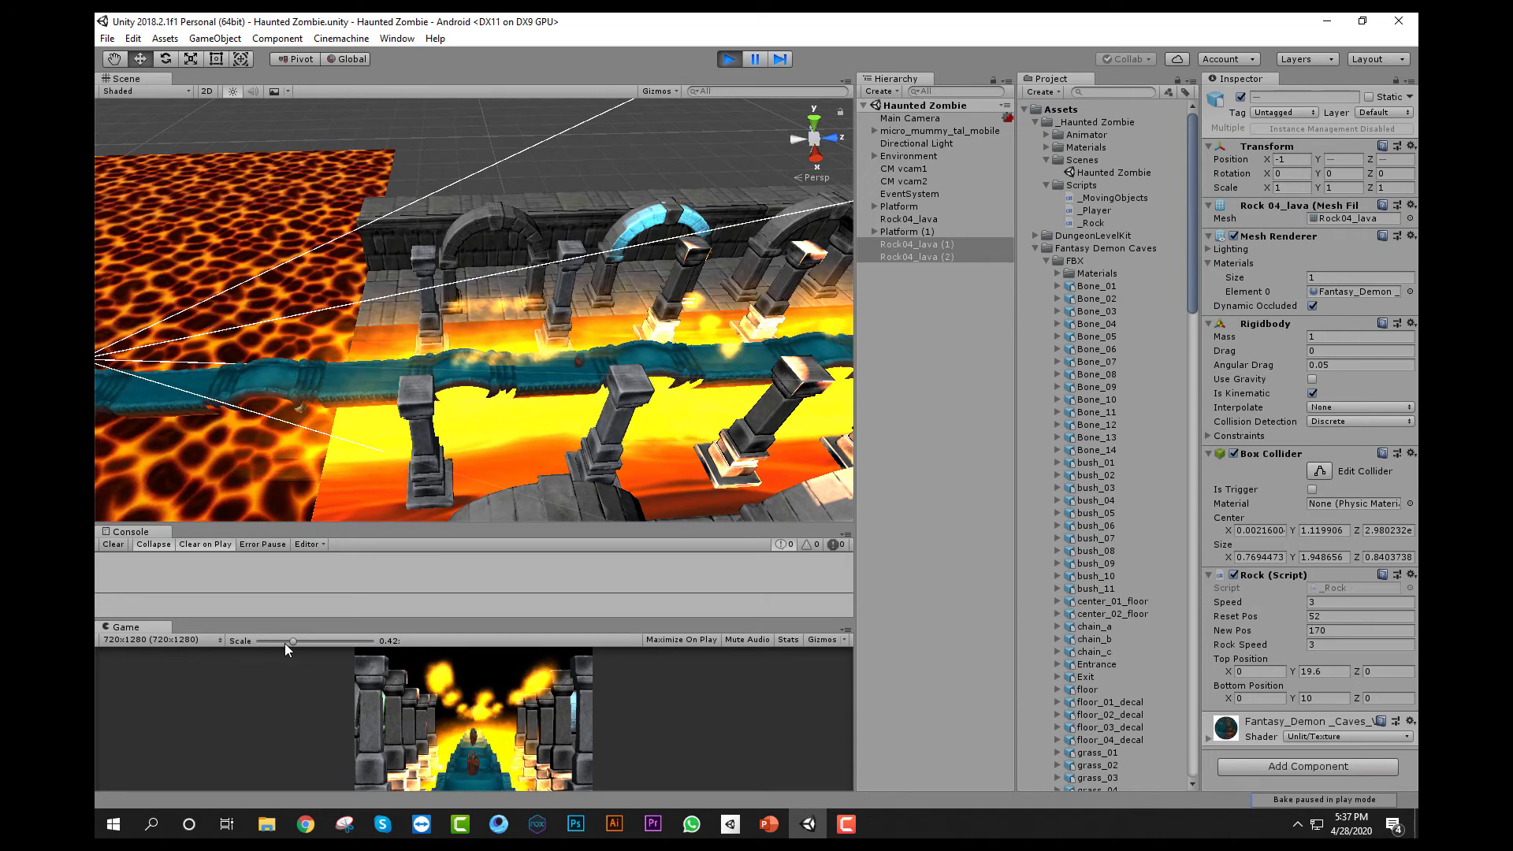
{"action": "left_click_drag", "start_coordinate": [287, 641], "coordinate": [216, 642]}
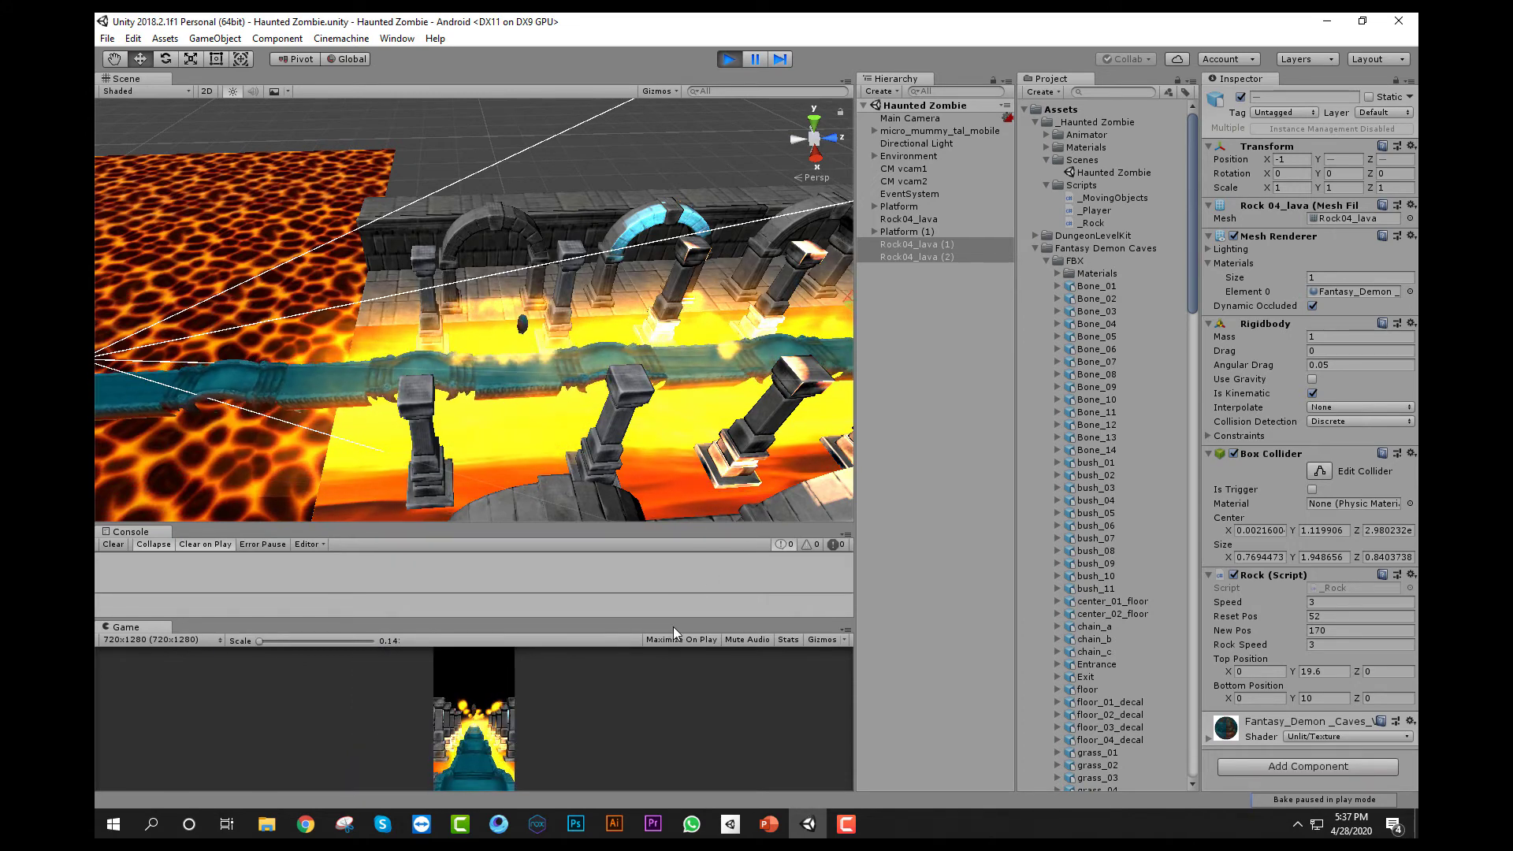
{"action": "left_click_drag", "start_coordinate": [673, 619], "coordinate": [735, 359]}
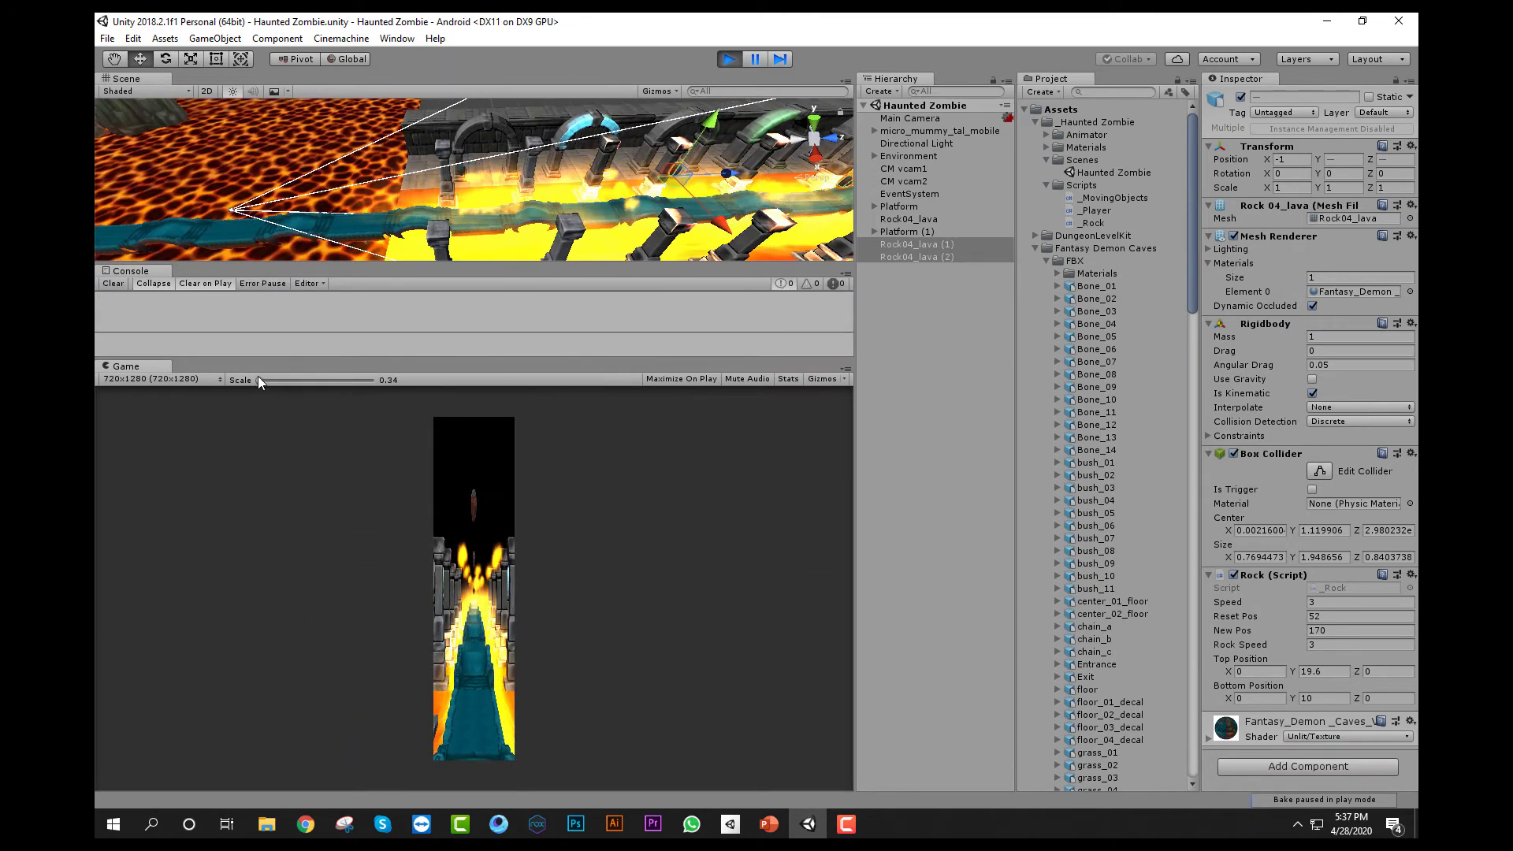
{"action": "left_click_drag", "start_coordinate": [258, 380], "coordinate": [267, 383]}
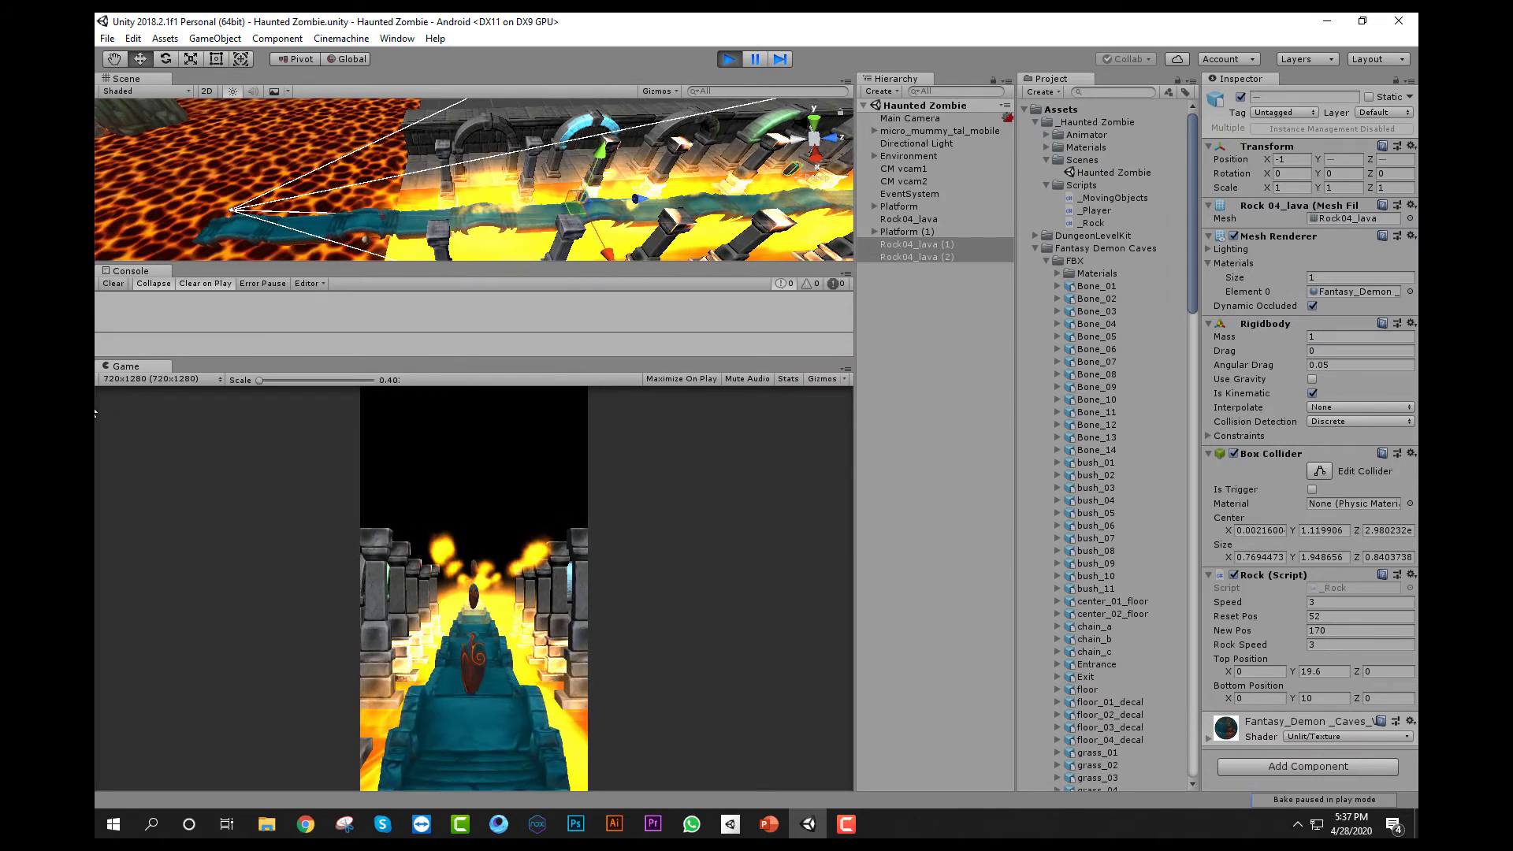
{"action": "left_click", "coordinate": [730, 60]}
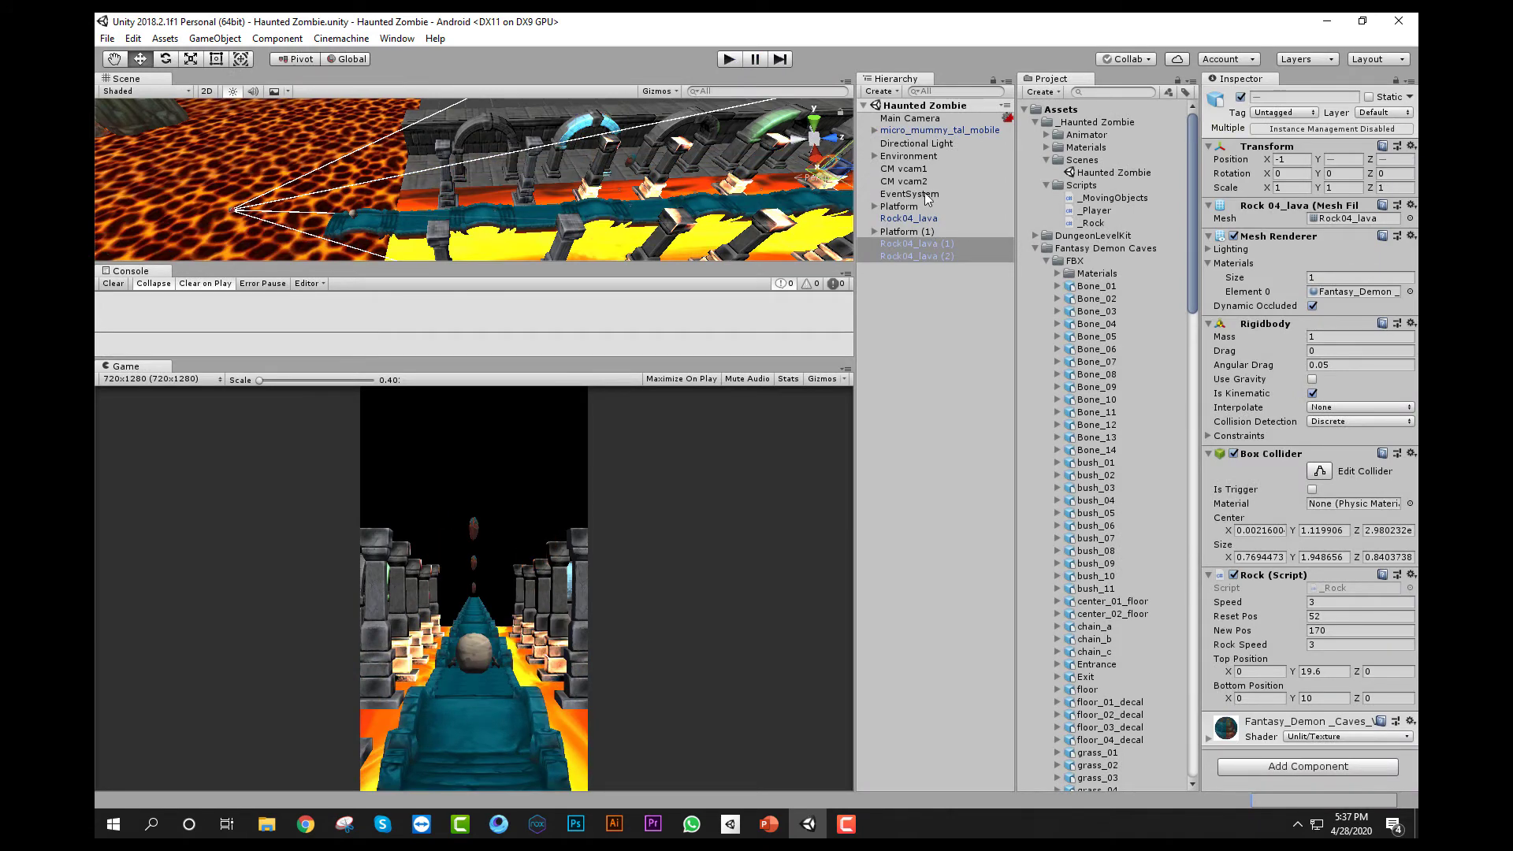
- Turn off Use Gravity on the Rigidbody of the mummy player, micro_mummy_tal_mobile, and save the scene
{"action": "left_click", "coordinate": [935, 132]}
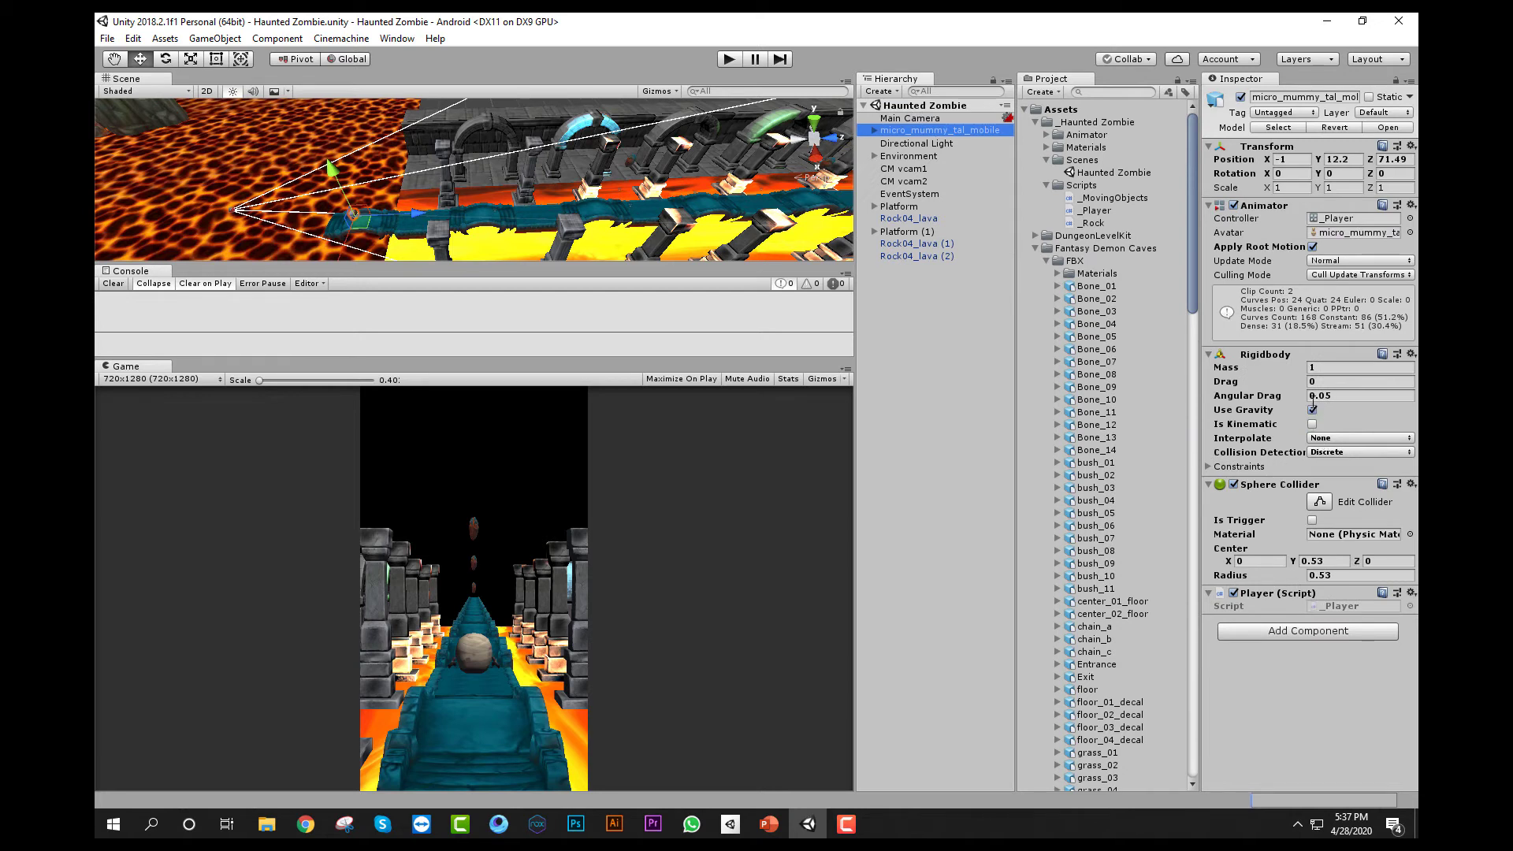
{"action": "left_click", "coordinate": [1312, 411]}
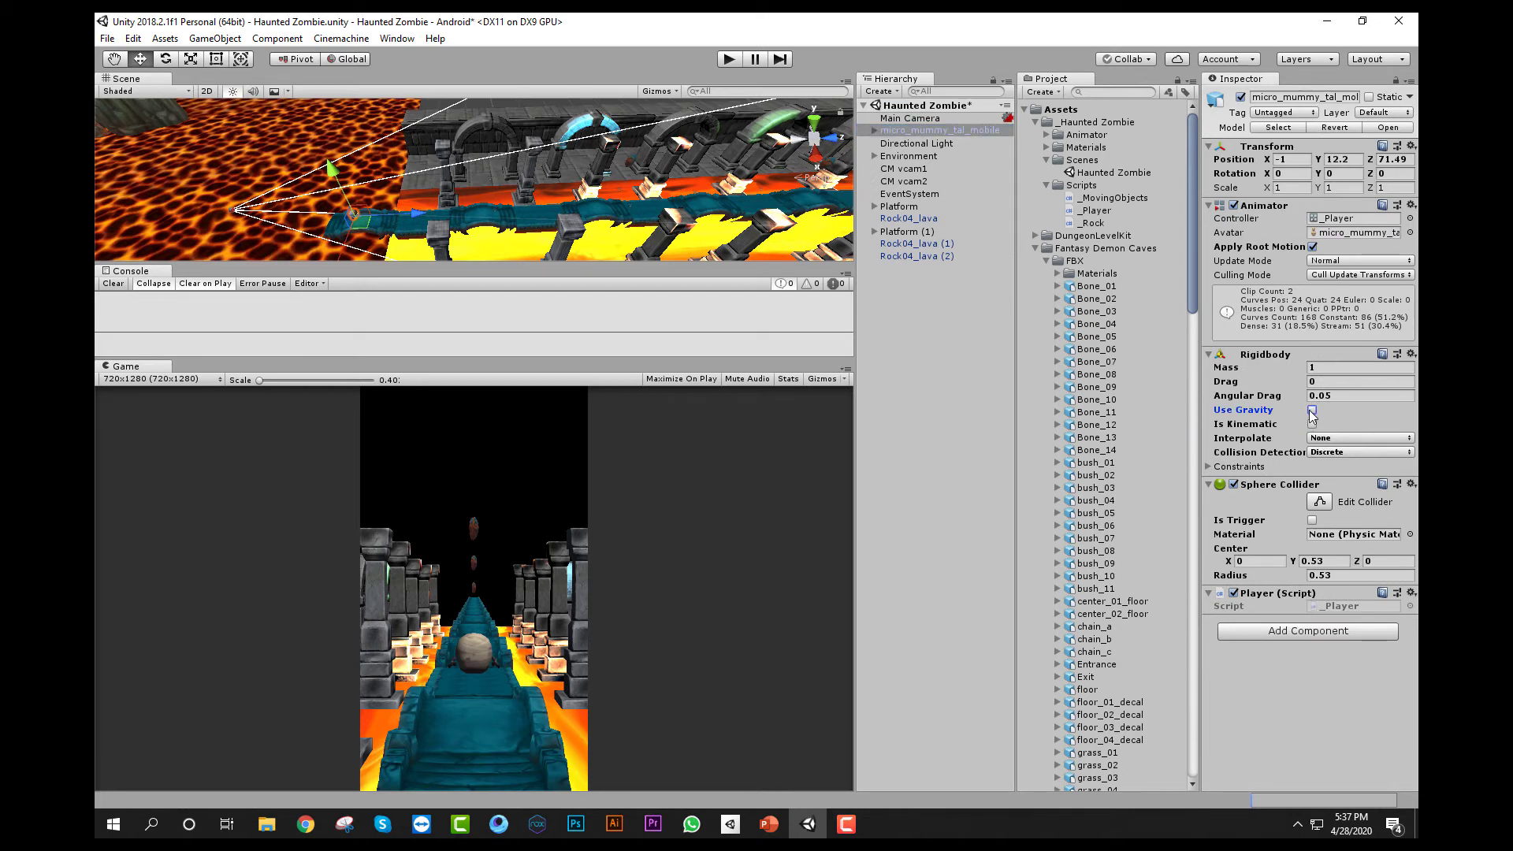
{"action": "key", "text": "ctrl+s"}
- Play-test how the mummy collides with the moving rocks without gravity, and stop play mode
{"action": "left_click", "coordinate": [730, 65]}
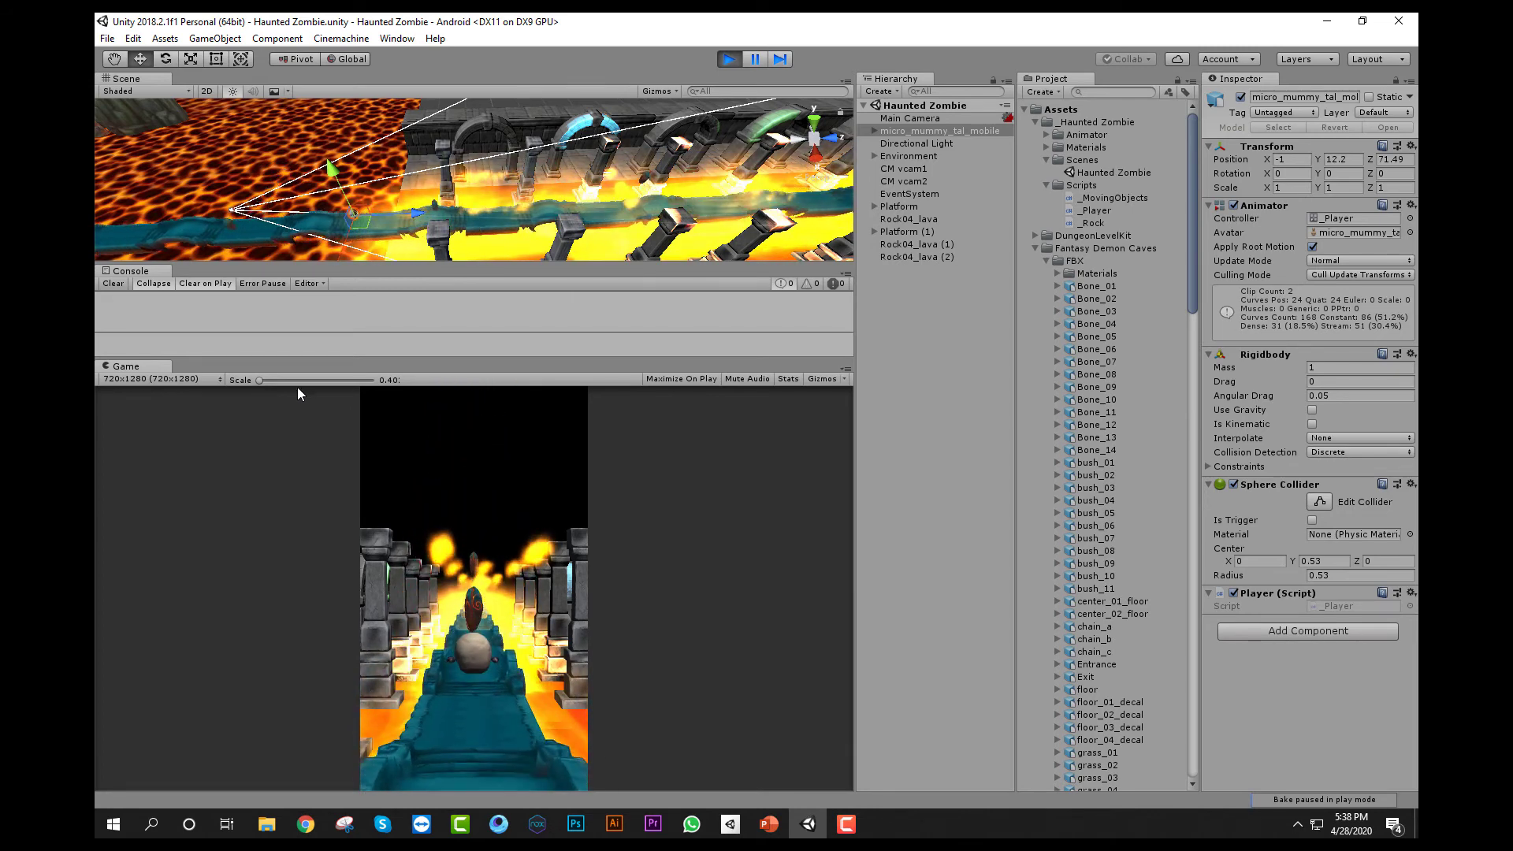
{"action": "left_click", "coordinate": [475, 673]}
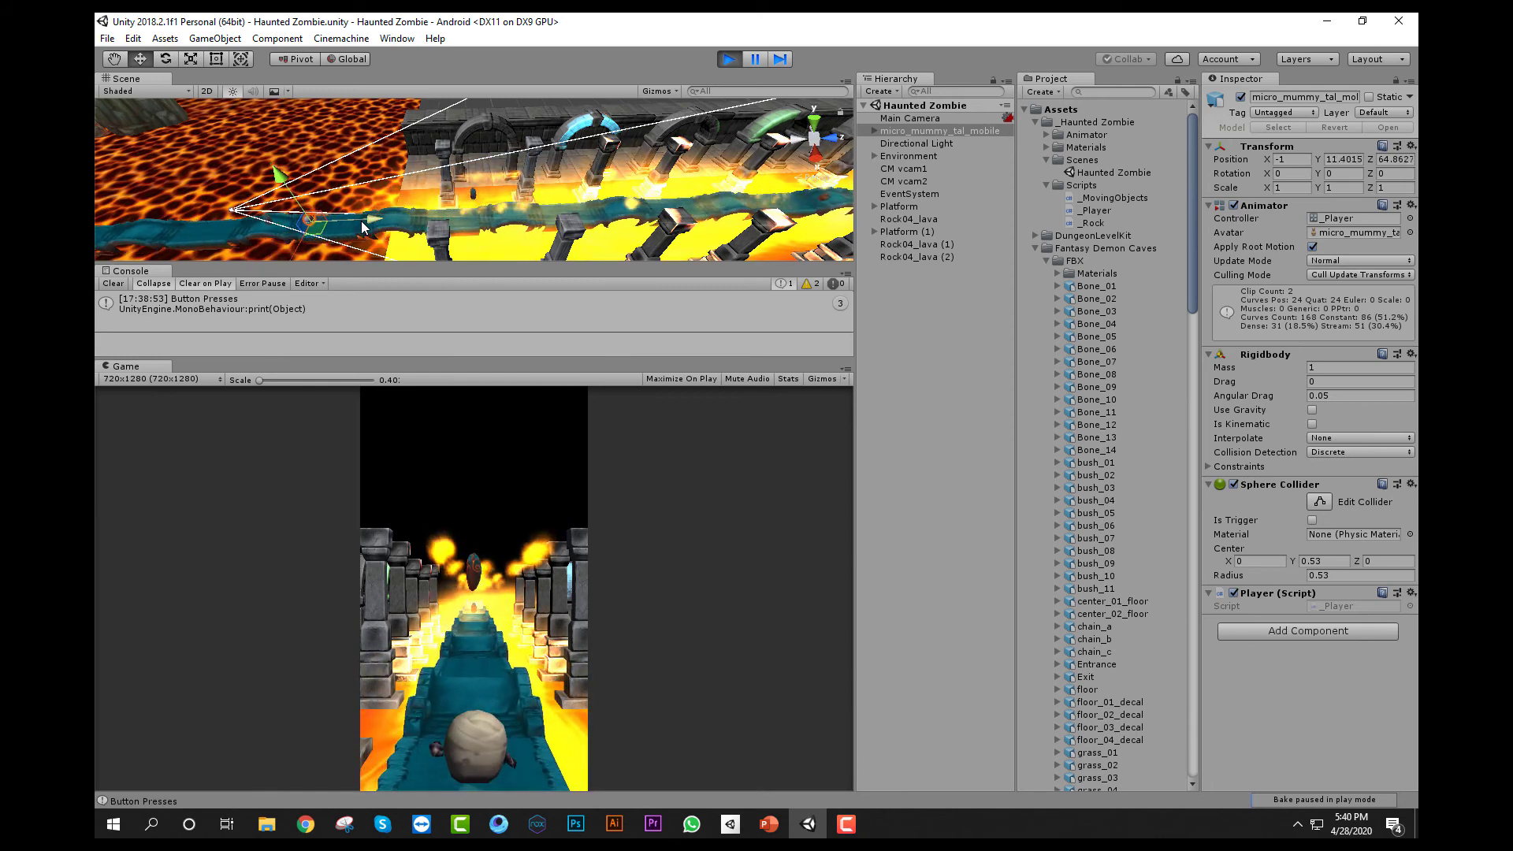
{"action": "left_click", "coordinate": [730, 60]}
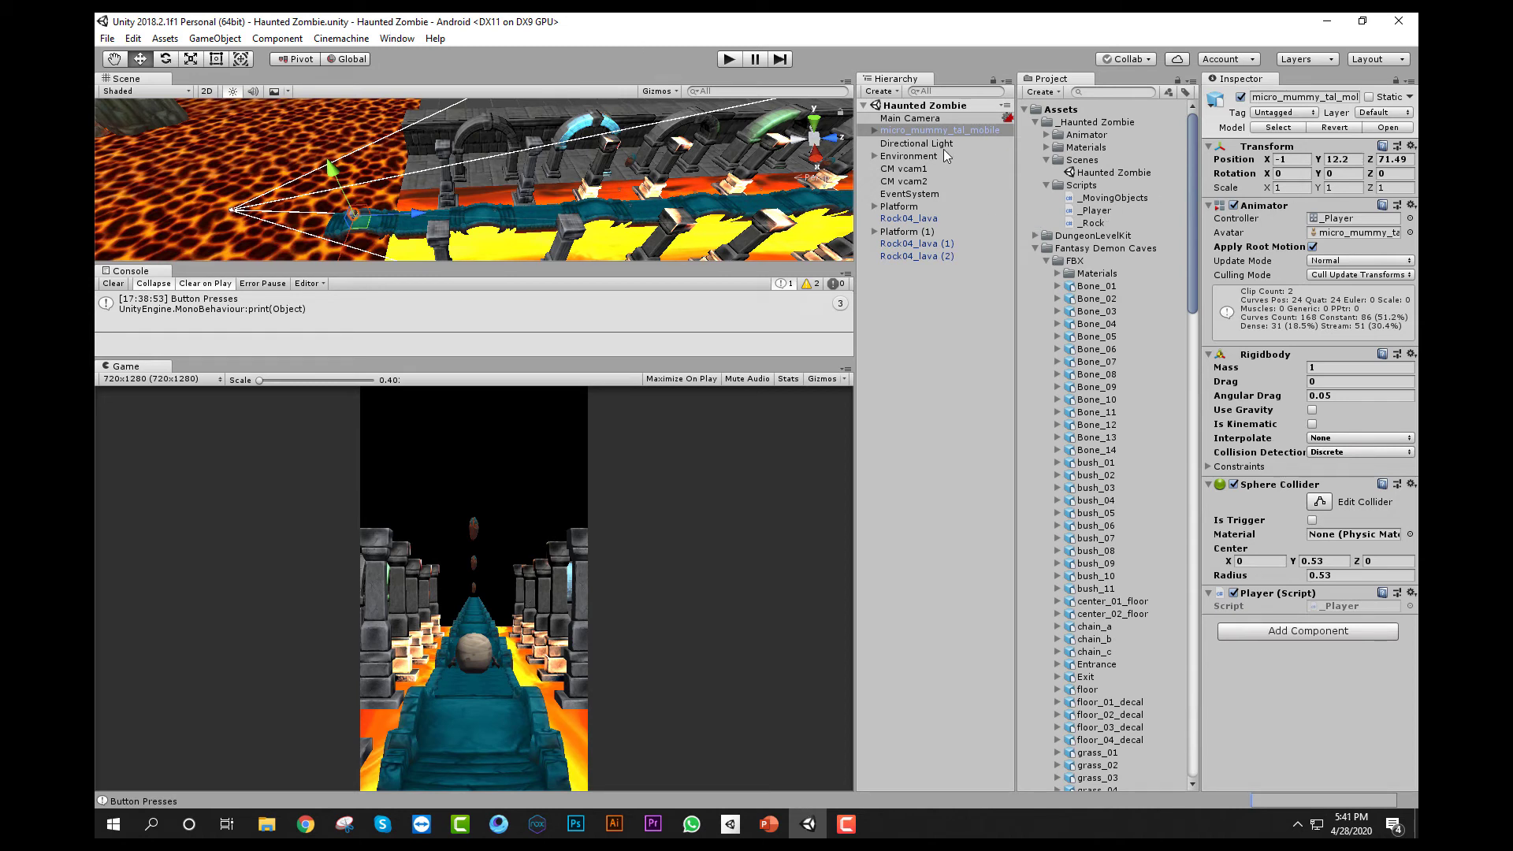
- Review the Rigidbody and collider components of the mummy player and Rock04_lava (1)
{"action": "left_click", "coordinate": [958, 132]}
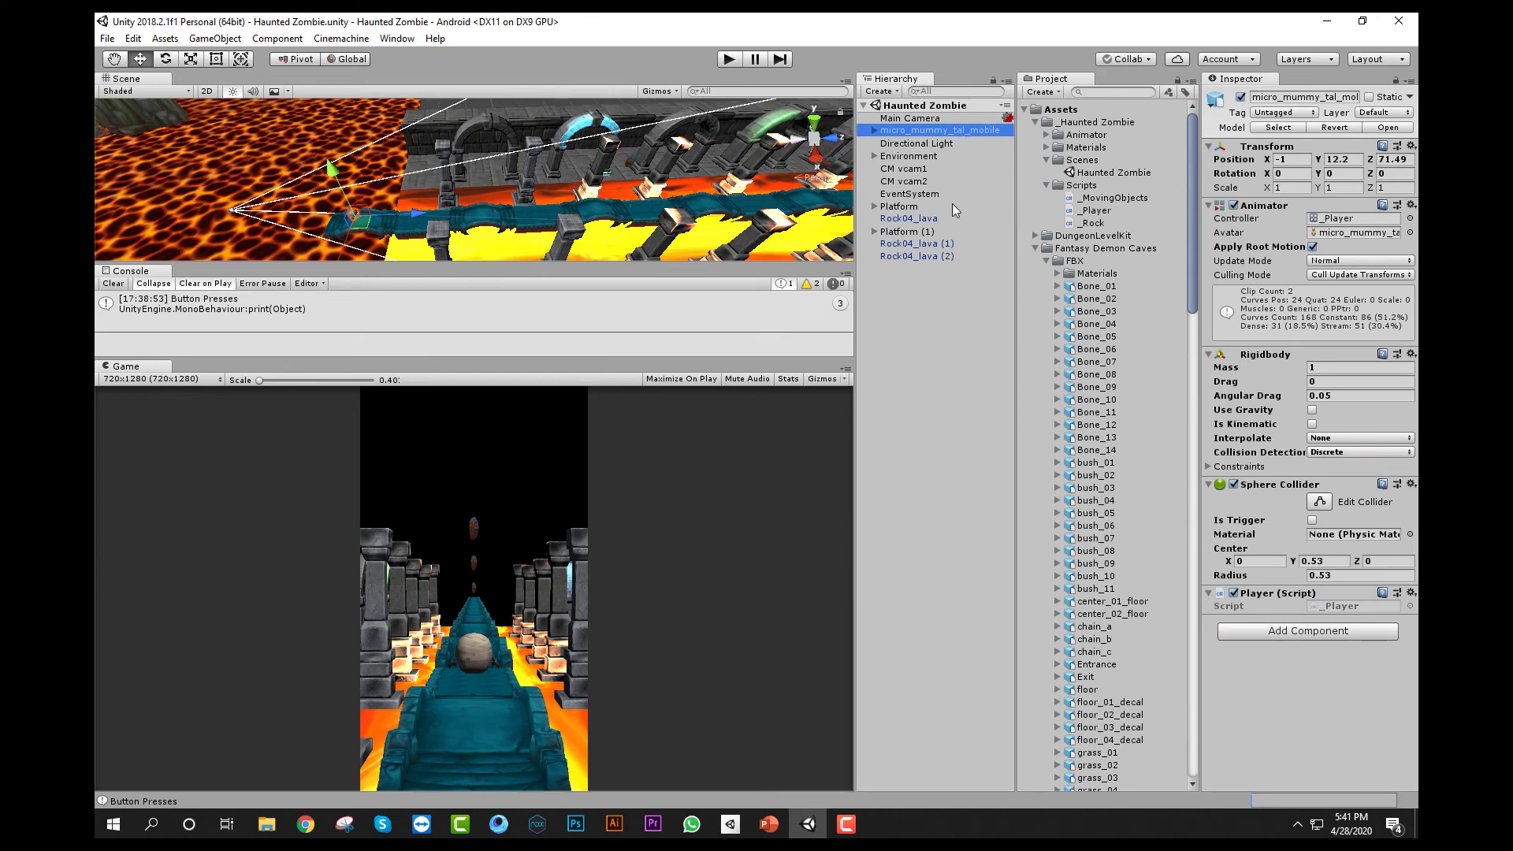
{"action": "left_click", "coordinate": [944, 242]}
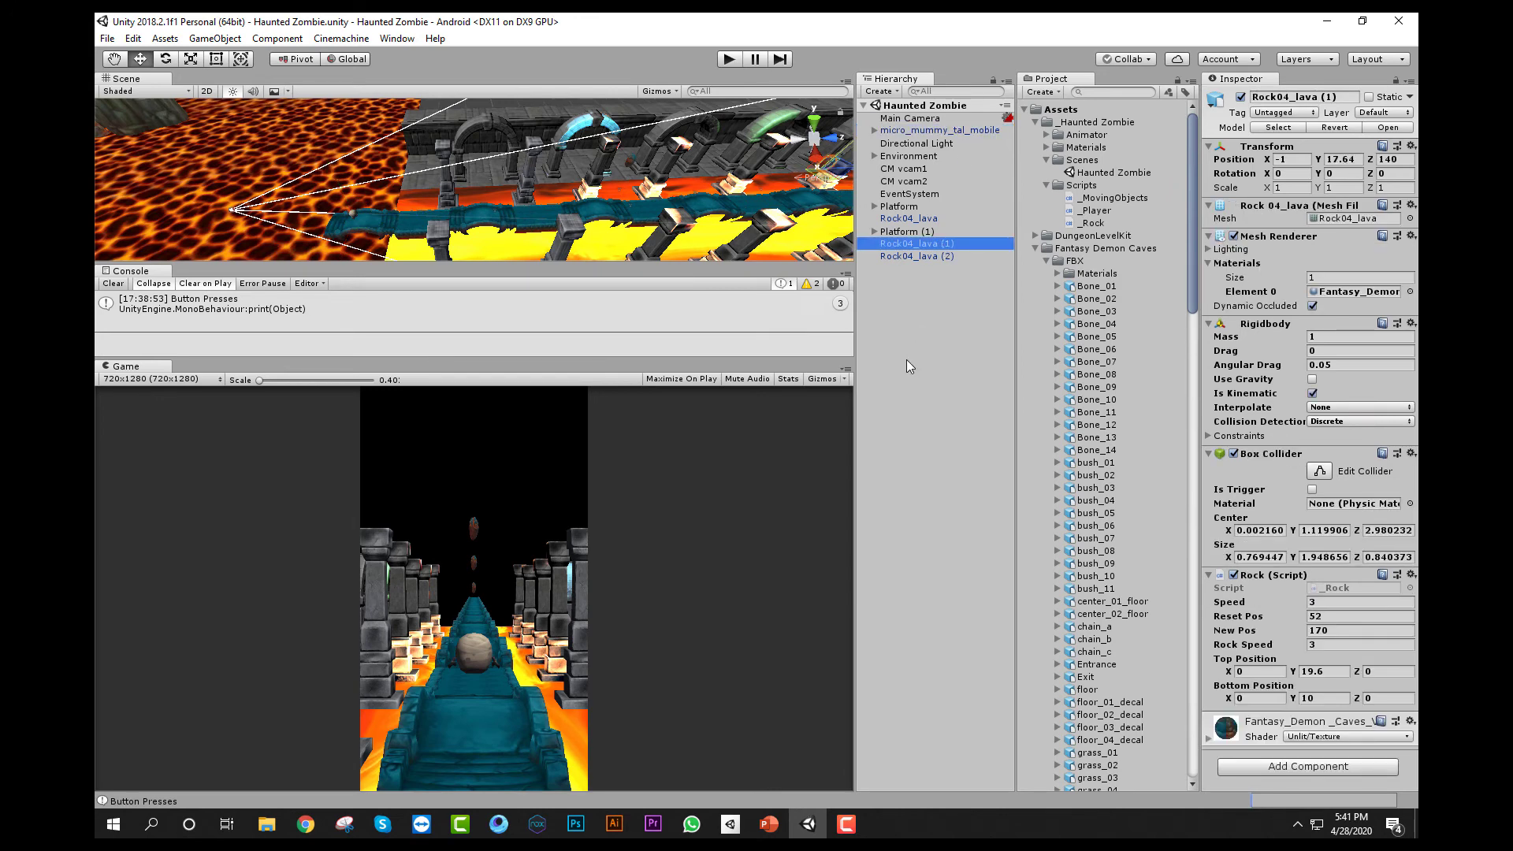